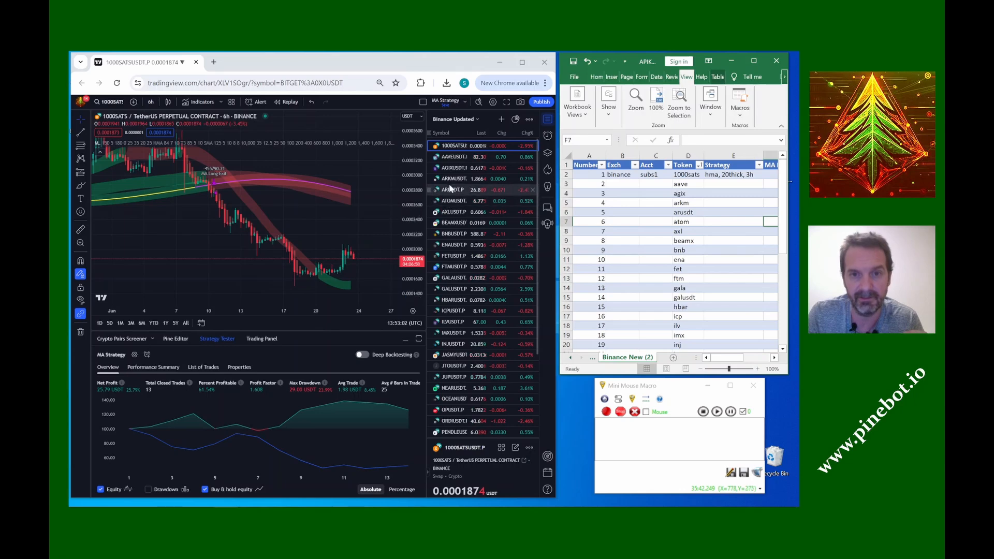
Examine the saved watchlists, the option for adding symbols, and the symbol count of the Binance Updated list, keeping that list active.
click(454, 120)
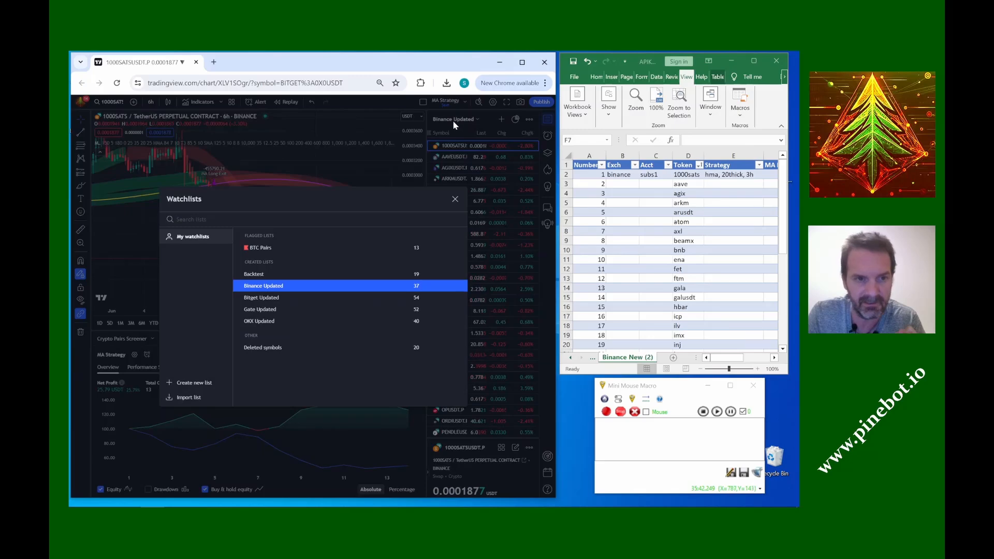
click(455, 199)
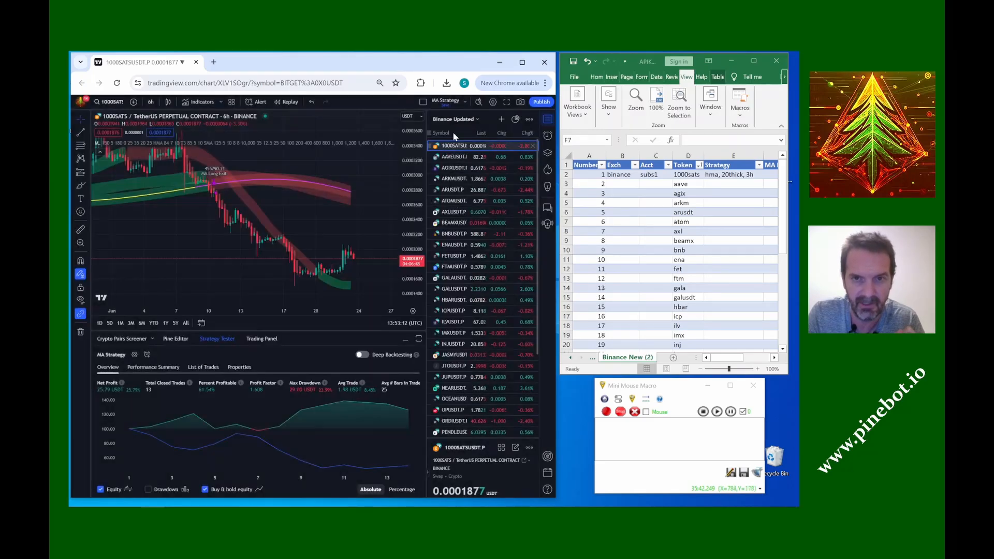
click(500, 120)
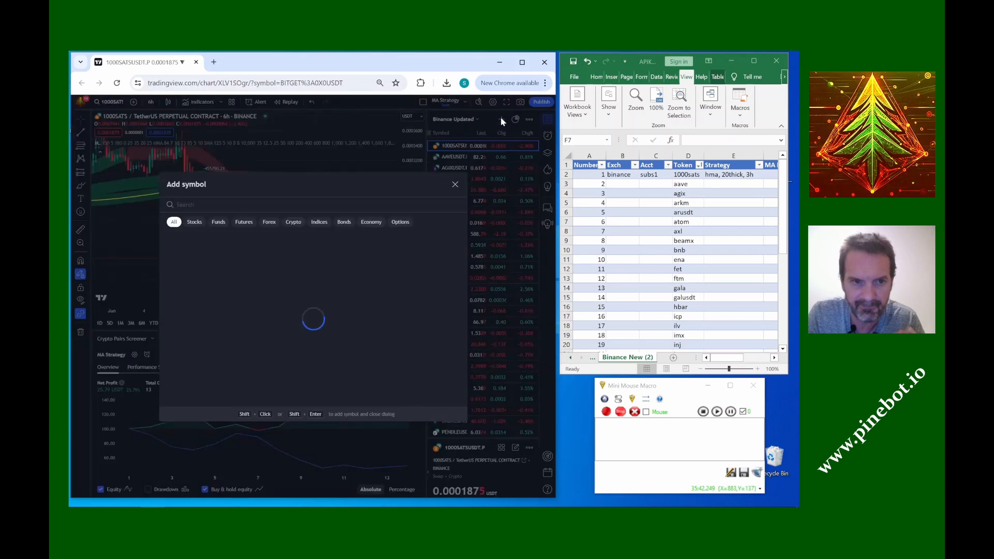
click(455, 184)
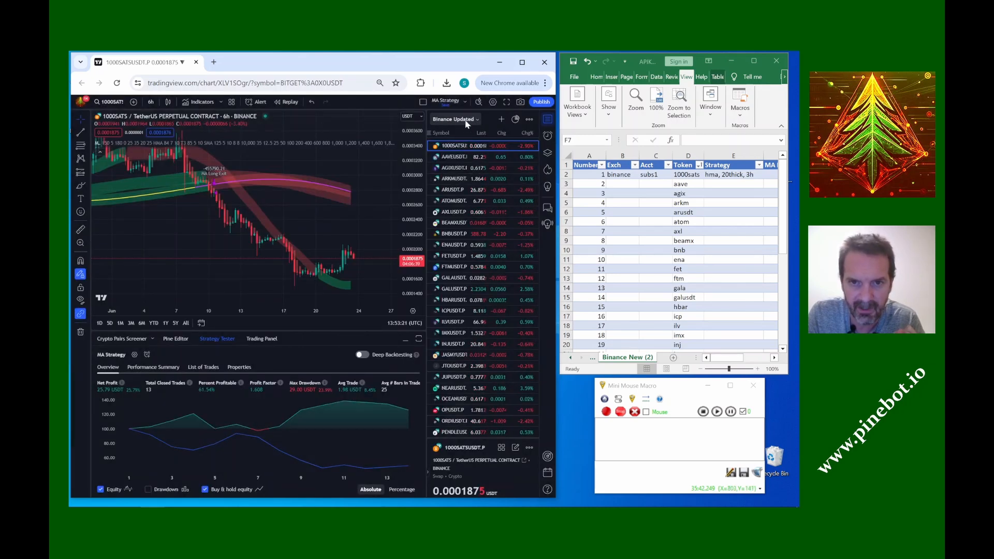
click(473, 120)
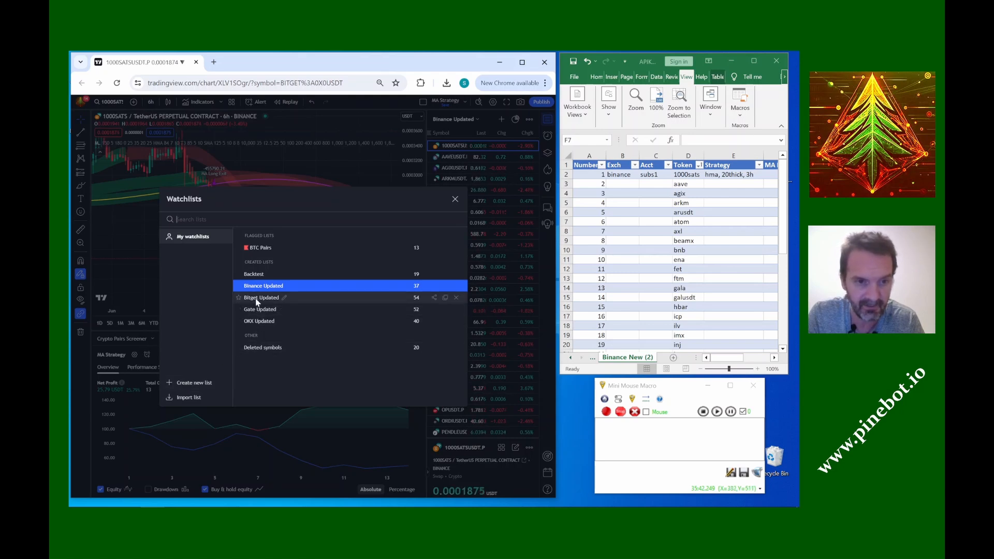
mouse_move(254, 290)
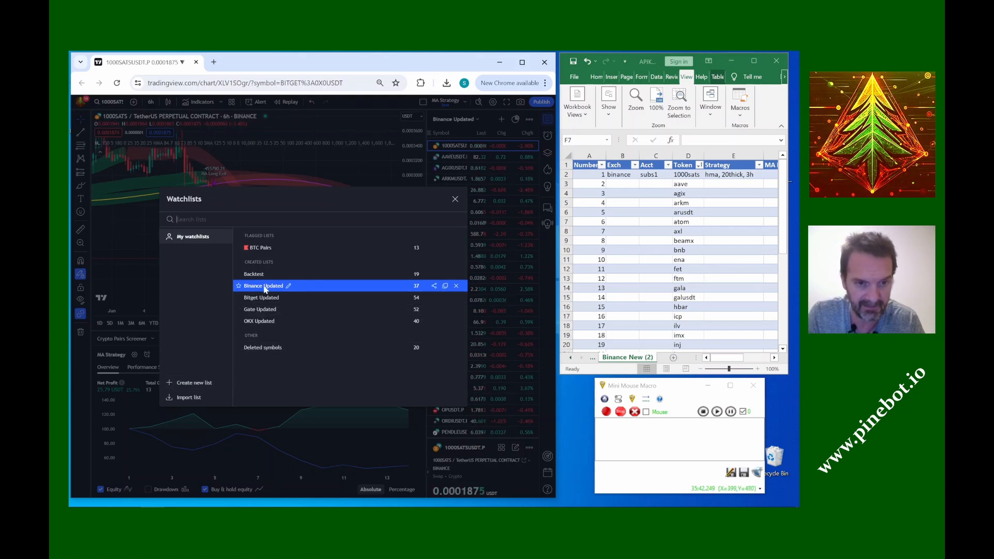
click(264, 290)
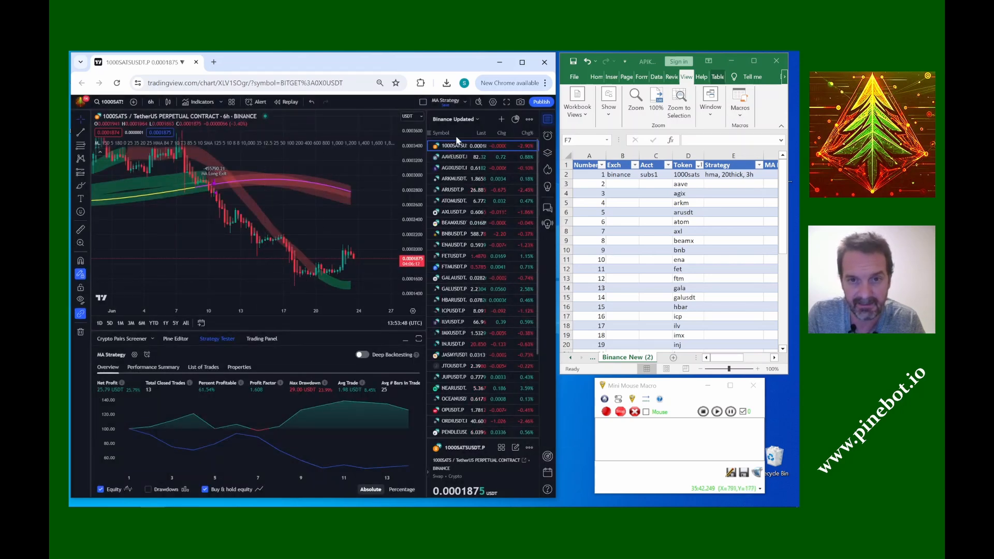
click(454, 119)
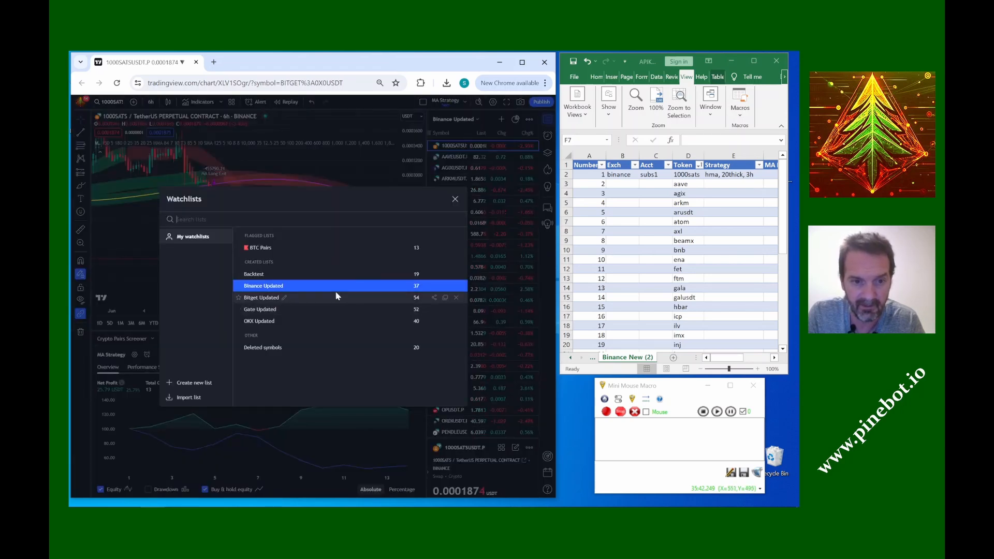
mouse_move(416, 293)
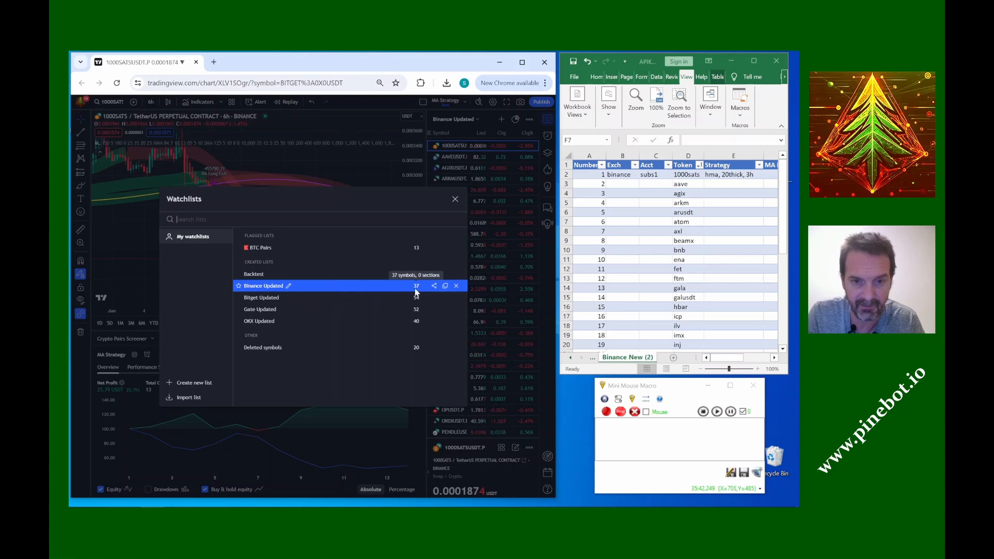
click(455, 199)
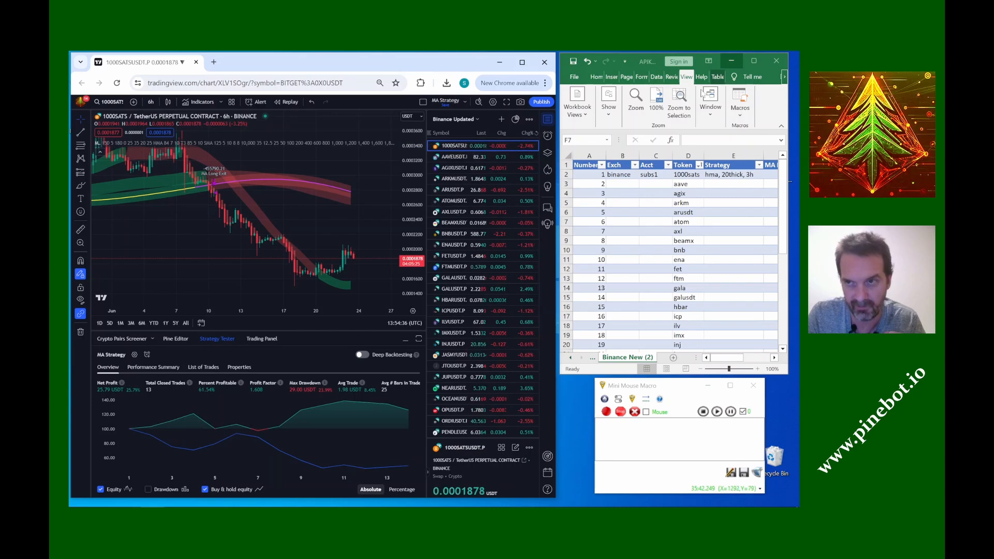
Switch to the Excel workbook, maximize it, and examine the column headers and the first row's exchange, account, token and strategy entries.
click(754, 60)
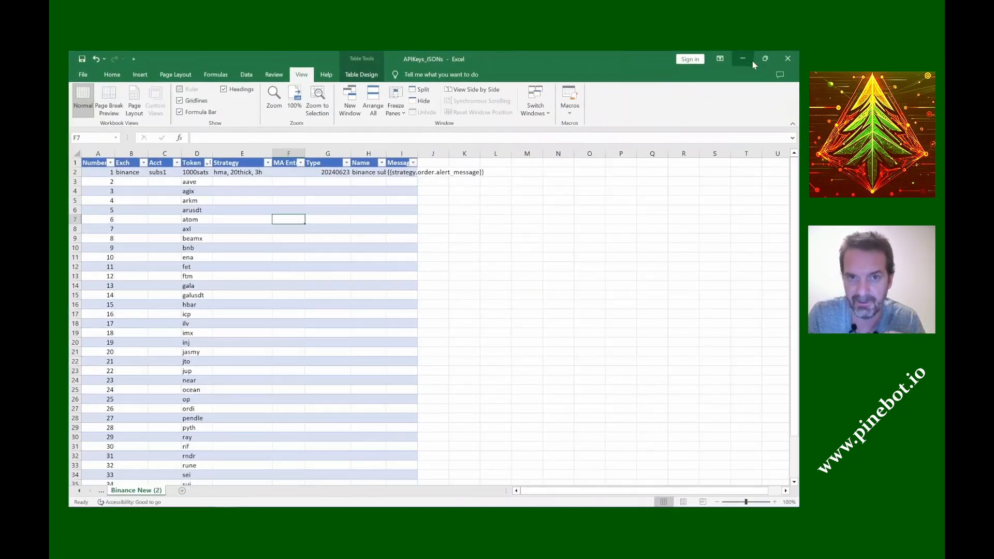
click(163, 210)
key(Up)
key(Up)
key(Up)
key(Up)
key(Up)
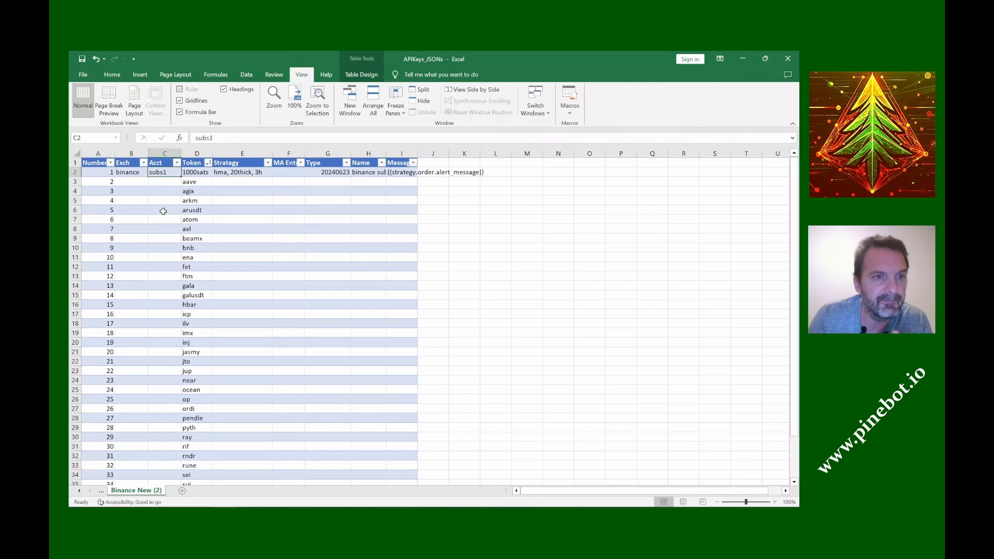
key(Home)
key(Right)
key(Right)
key(Right)
key(Right)
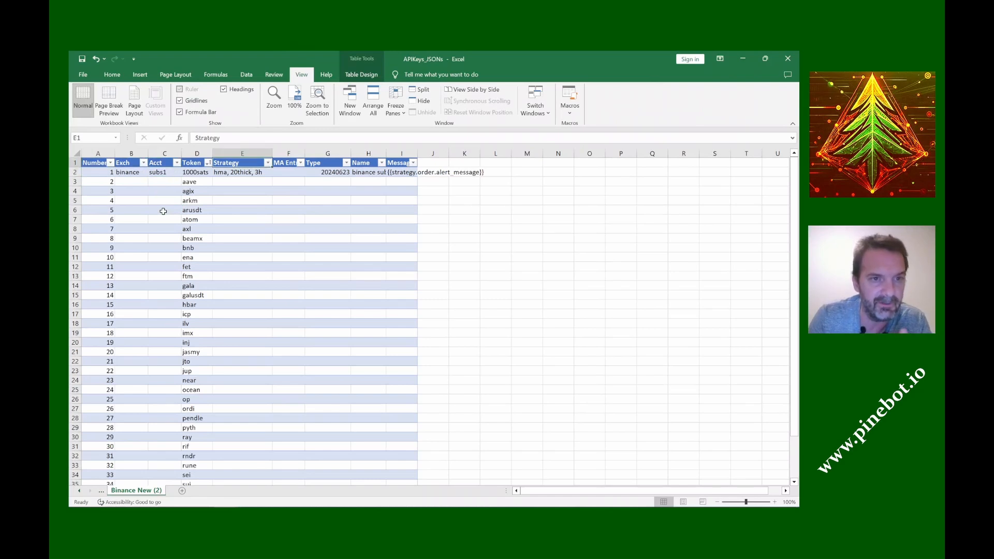
key(Down)
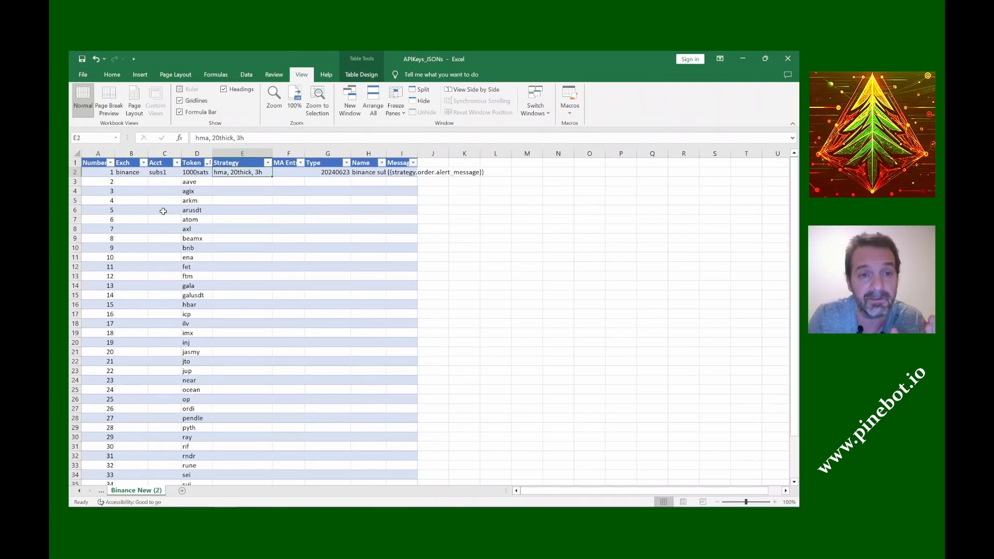
key(Left)
key(Left)
key(Left)
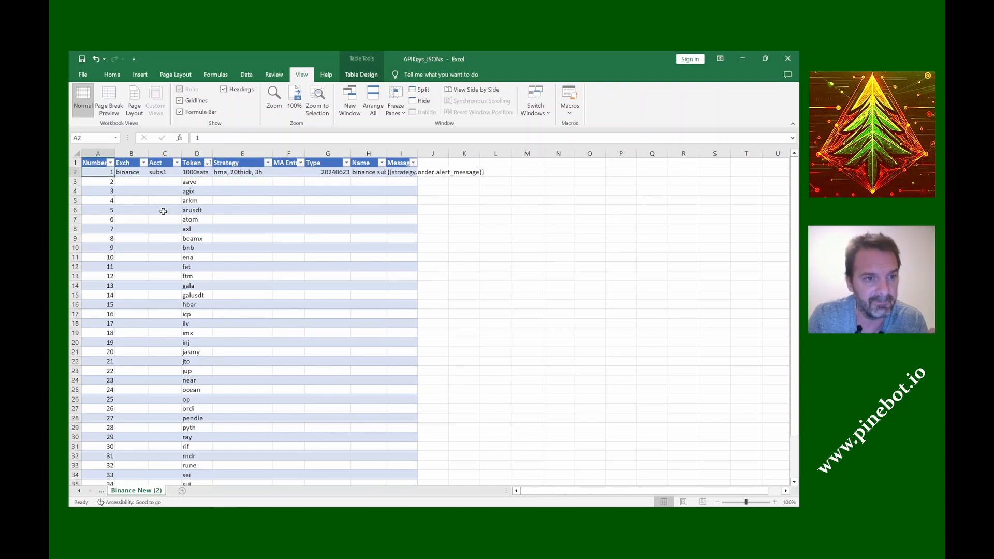
key(Up)
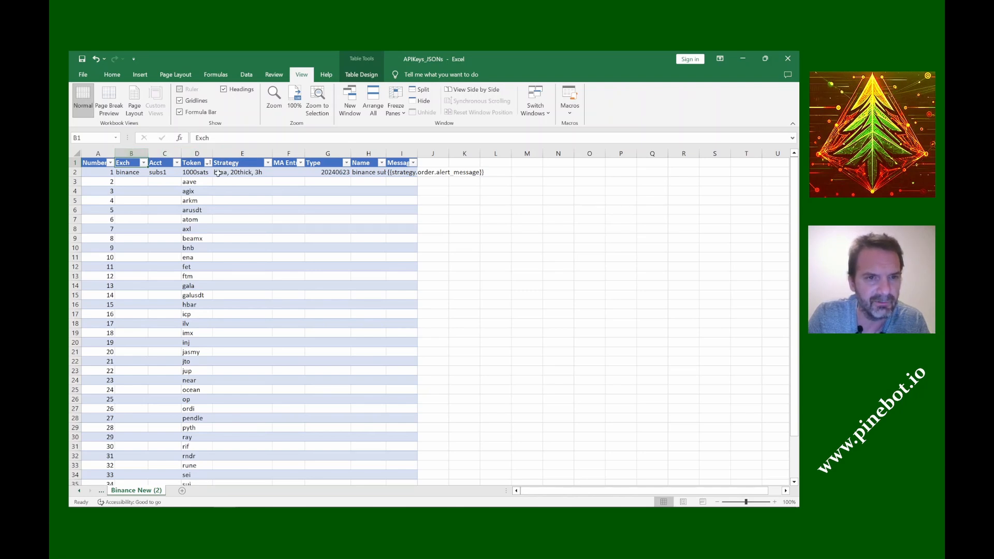
Rename the Type column header in G1 to Date.
click(315, 162)
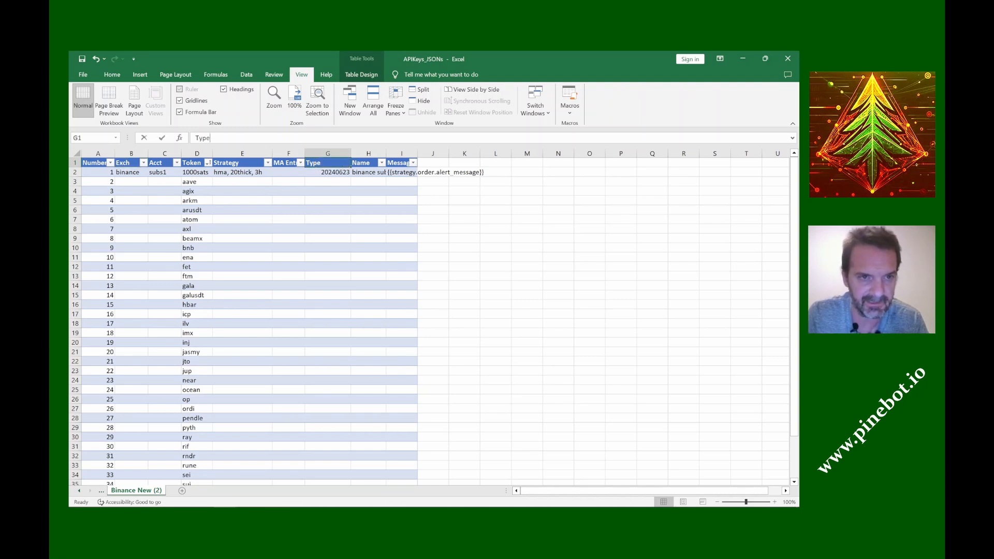
key(BackSpace)
text(Dat)
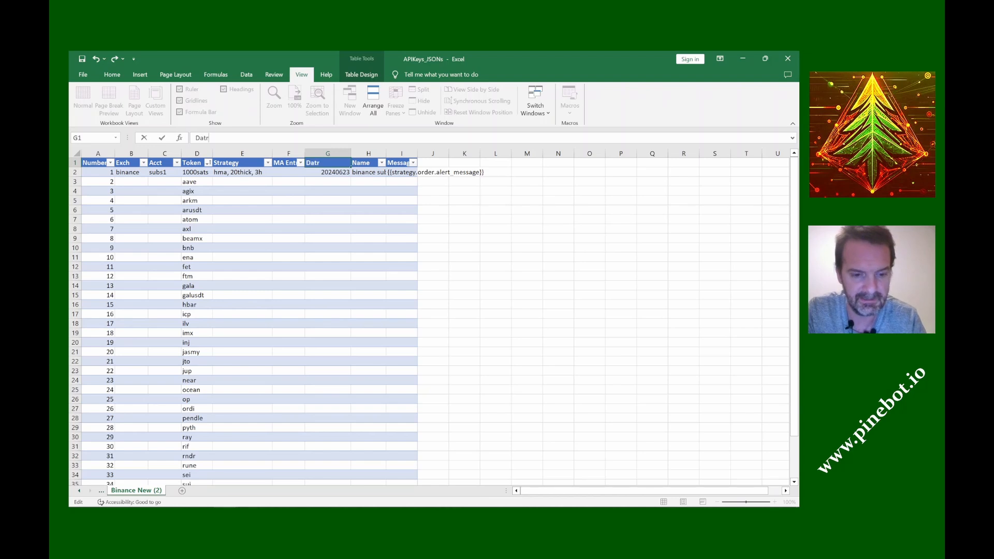
text(e)
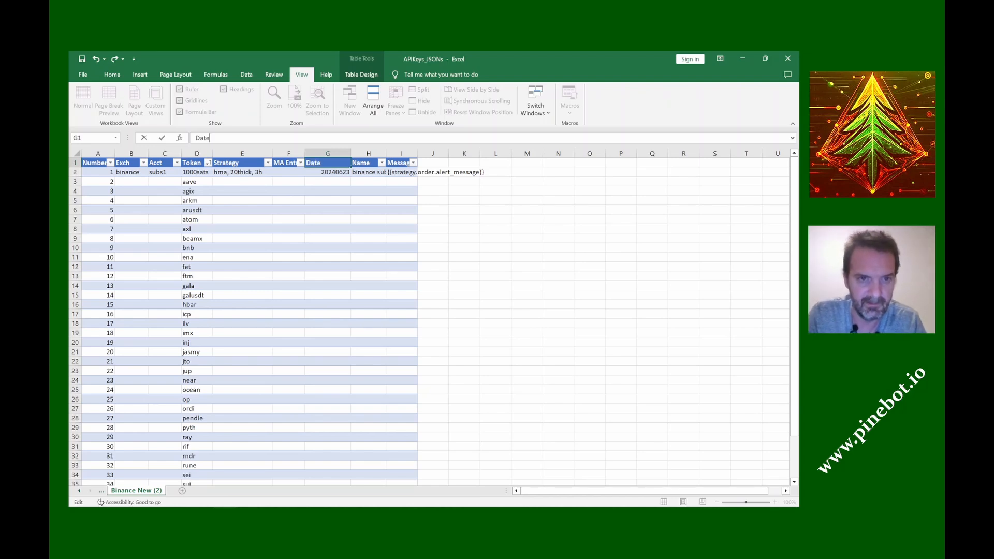
click(245, 226)
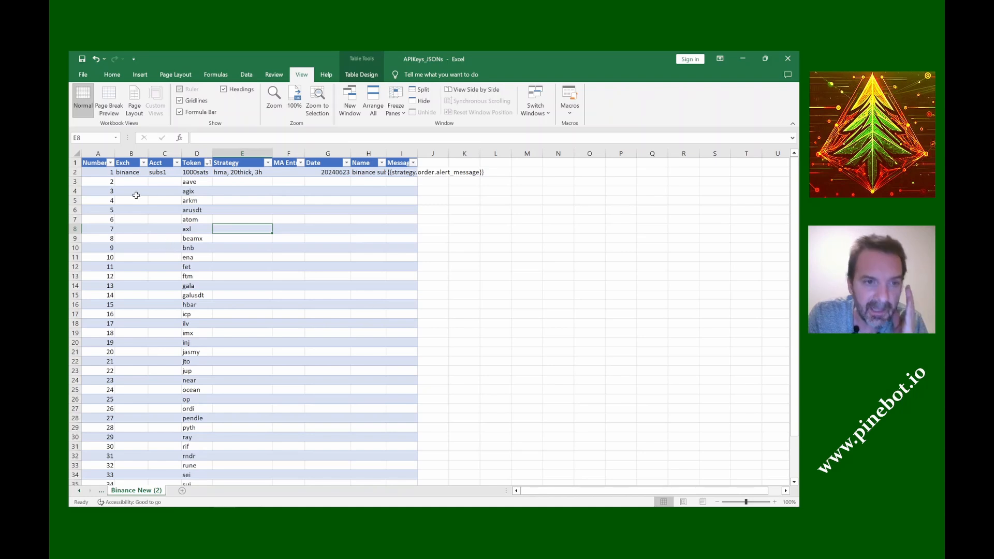
Enter subs1 in C3 and fill subs1 down the Acct column for every listed token.
click(159, 182)
text(subs1)
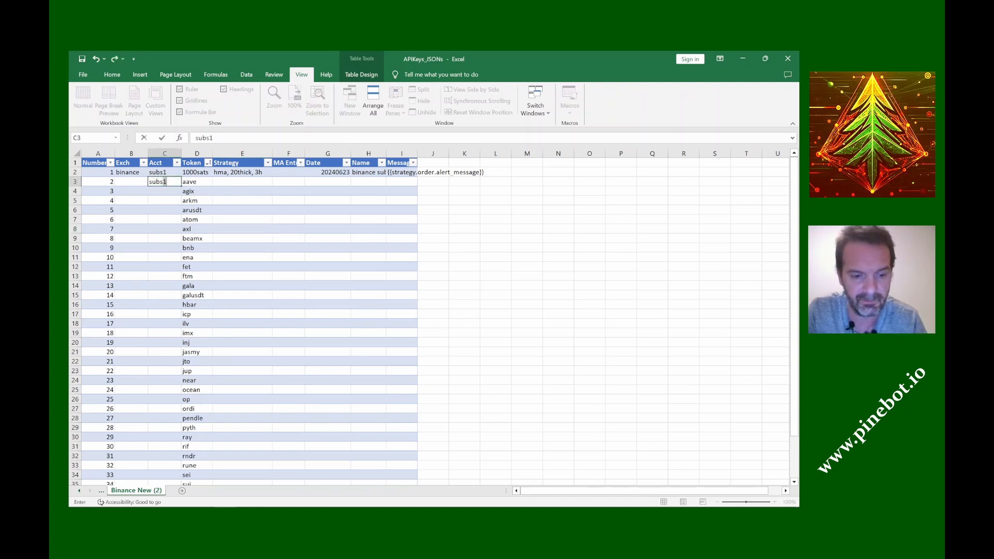
key(Return)
drag(159, 173, 173, 447)
scroll(143, 296, up, 3)
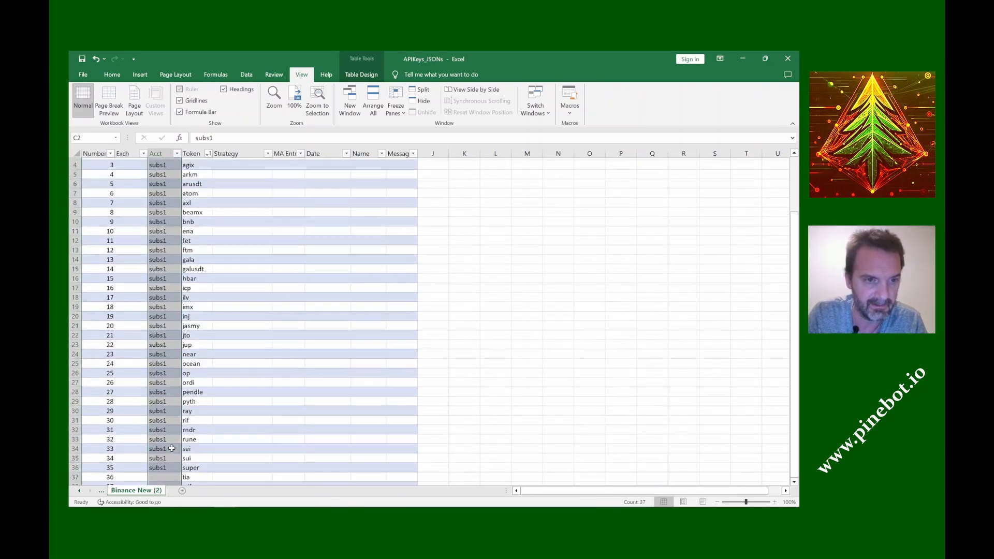
Fill binance from B2 down the Exch column for every listed token.
click(135, 168)
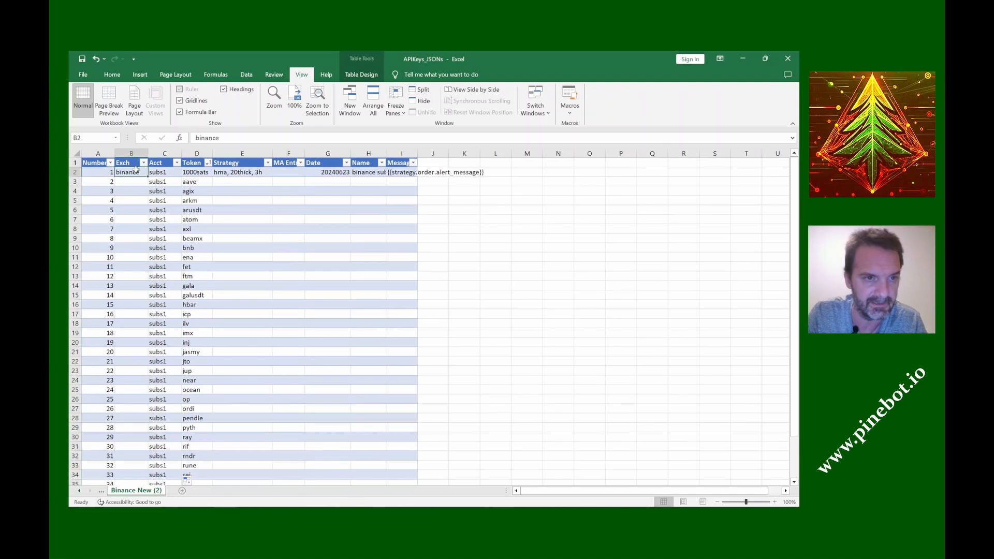
drag(147, 176, 135, 459)
scroll(243, 162, up, 2)
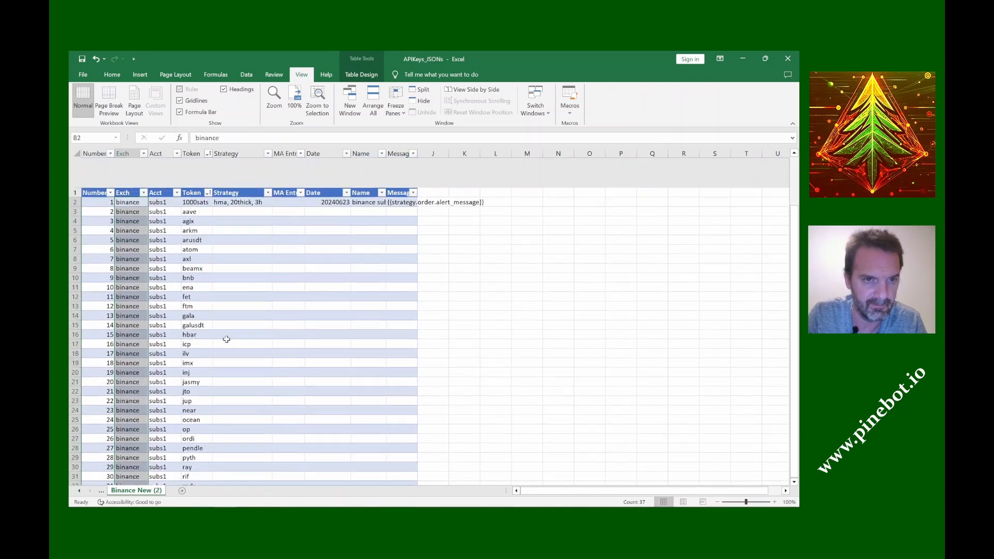
Change the strategy text in E2 to "hma, 10thick, 6h".
click(241, 171)
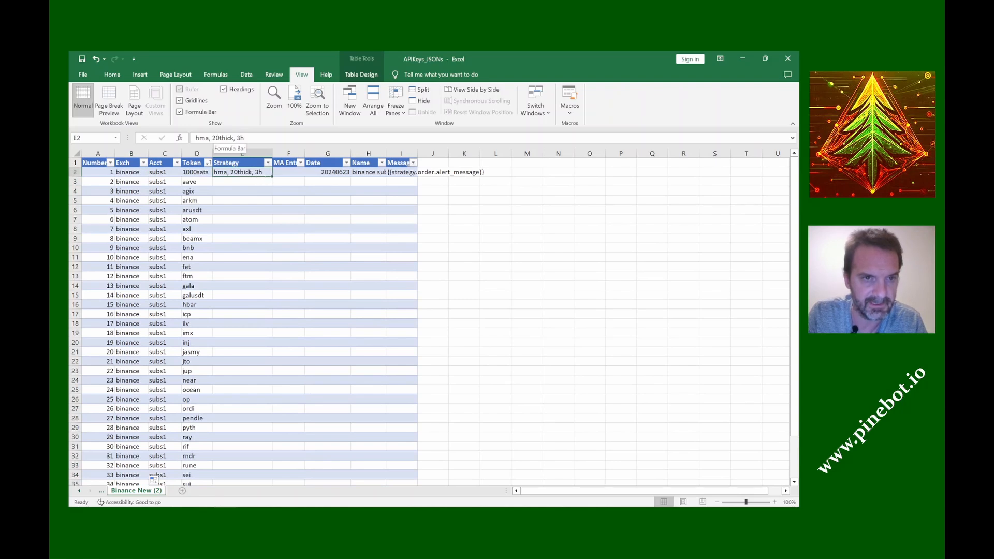
click(217, 137)
key(BackSpace)
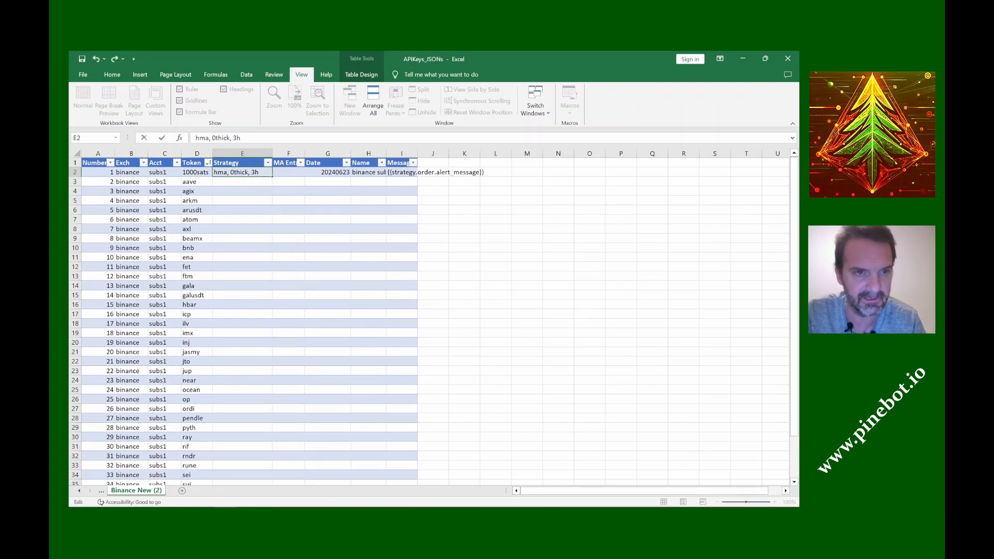
text(1)
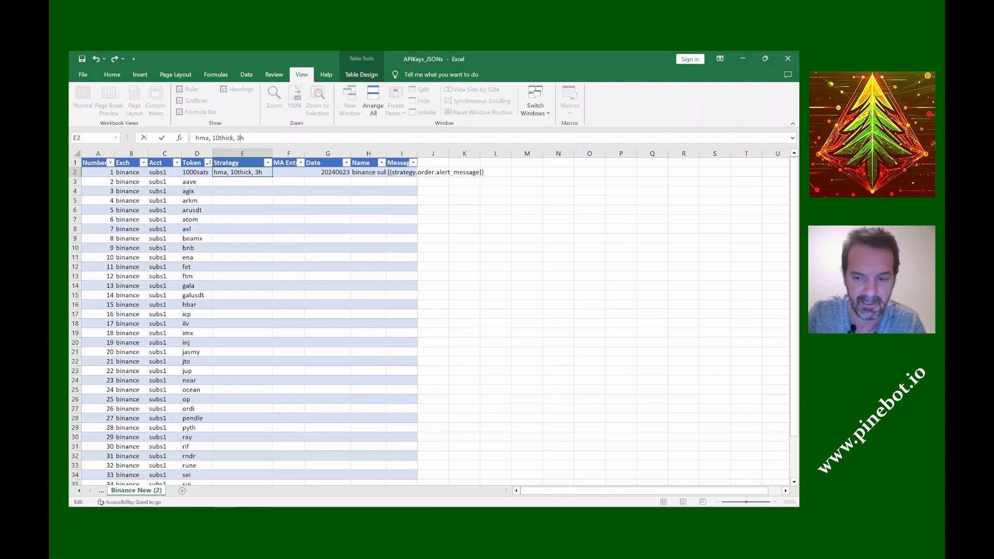
key(BackSpace)
text(6)
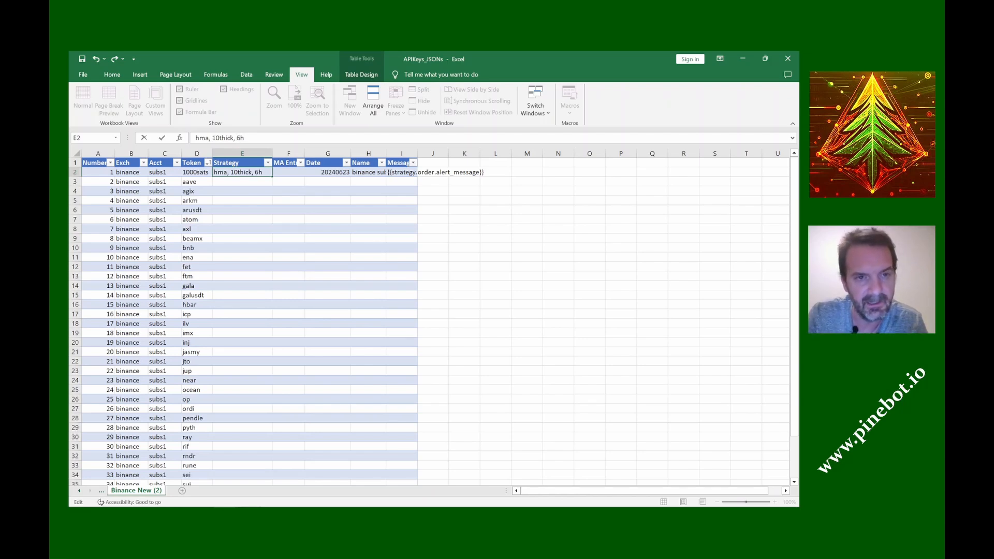
key(Return)
Fill the E2 strategy text down the Strategy column for every listed token.
click(235, 171)
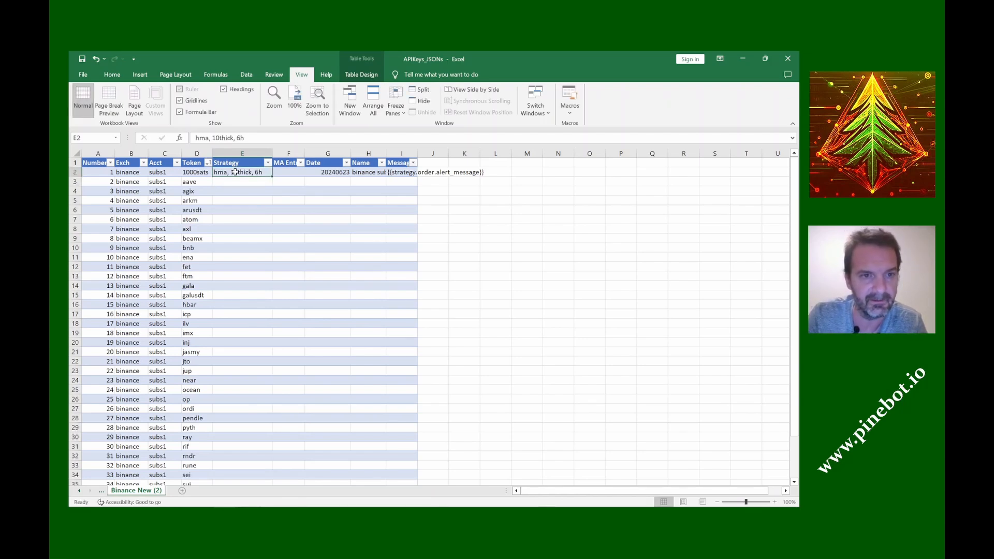
drag(272, 177, 263, 459)
scroll(258, 381, up, 2)
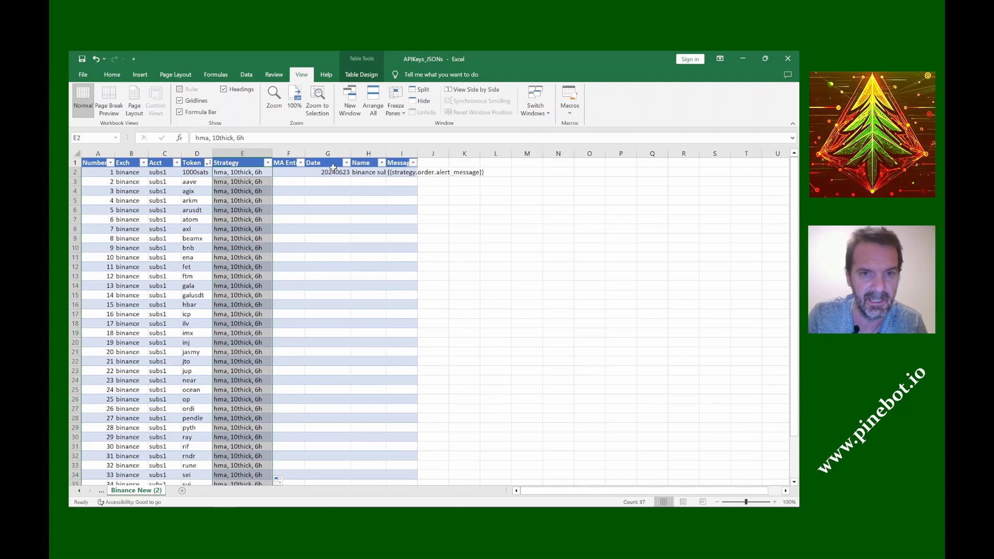
Inspect the Name formula in H2, widen column H to read the full combined name, and narrow the column again.
click(357, 173)
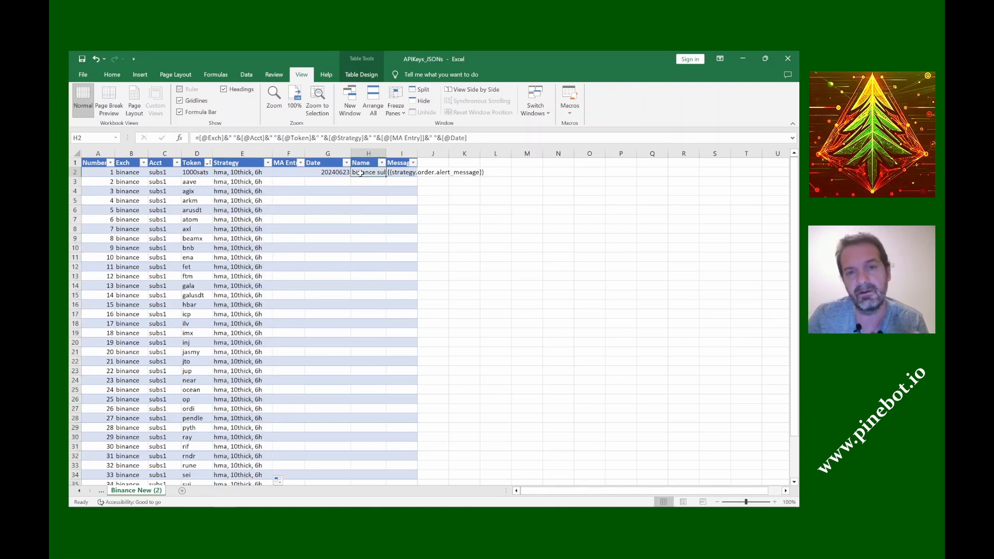
key(Right)
key(Left)
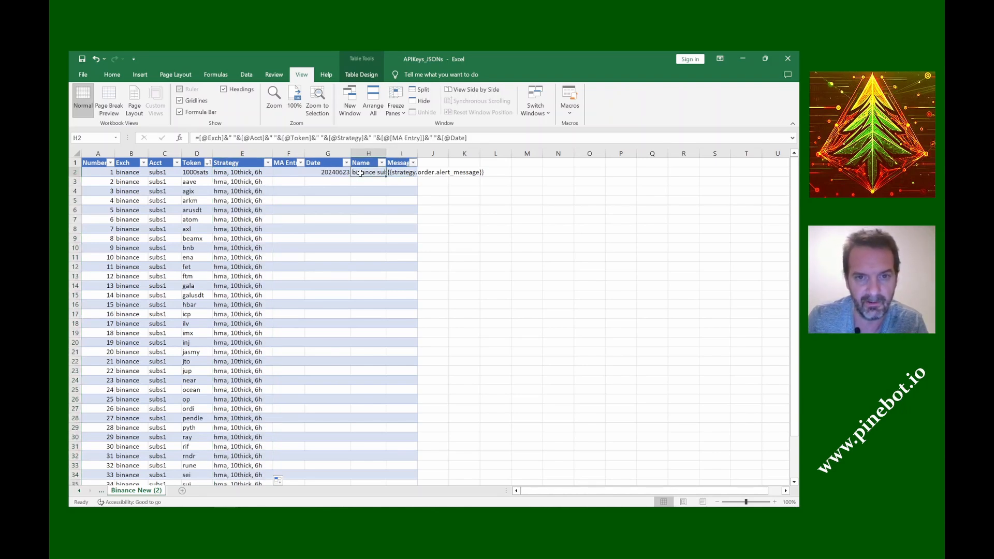
key(Right)
key(Left)
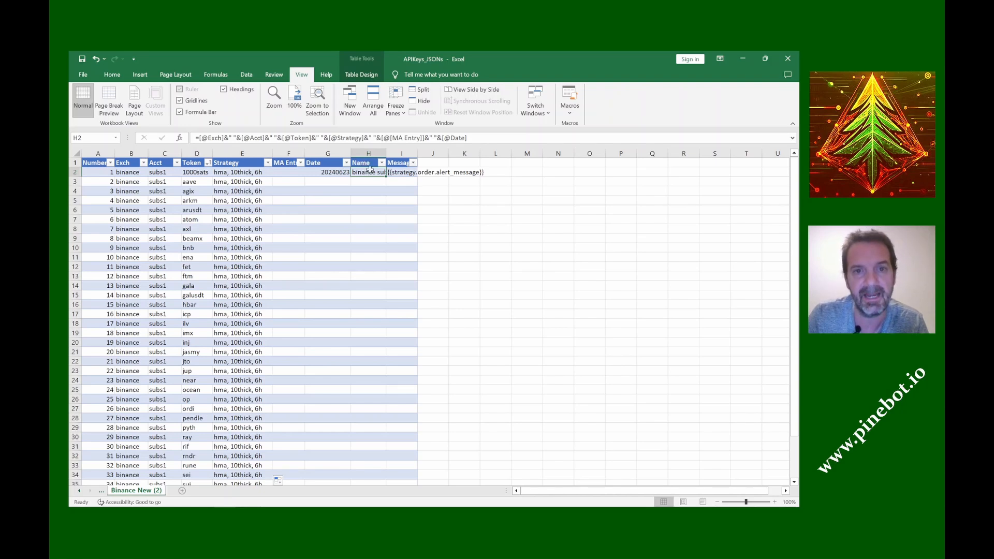
drag(385, 153, 555, 152)
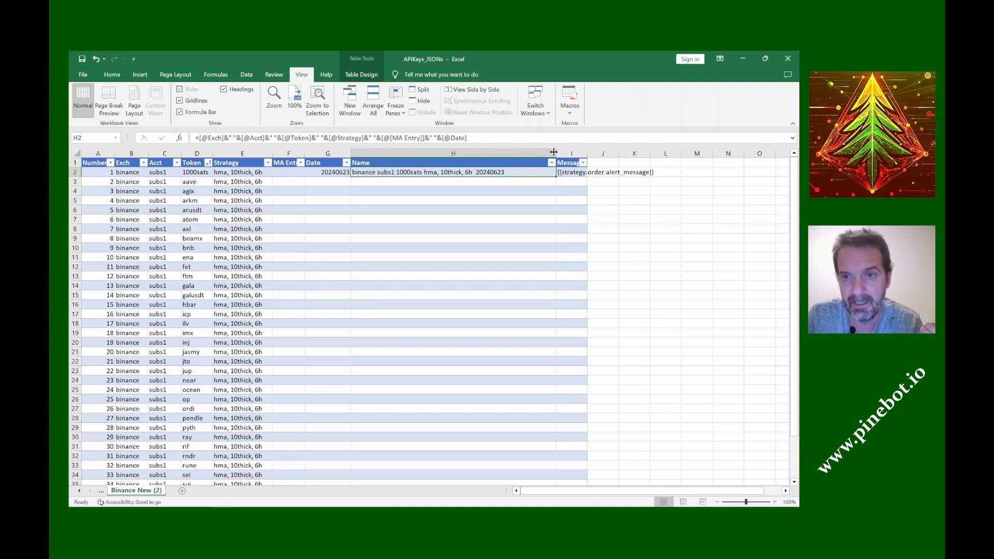
drag(556, 152, 393, 152)
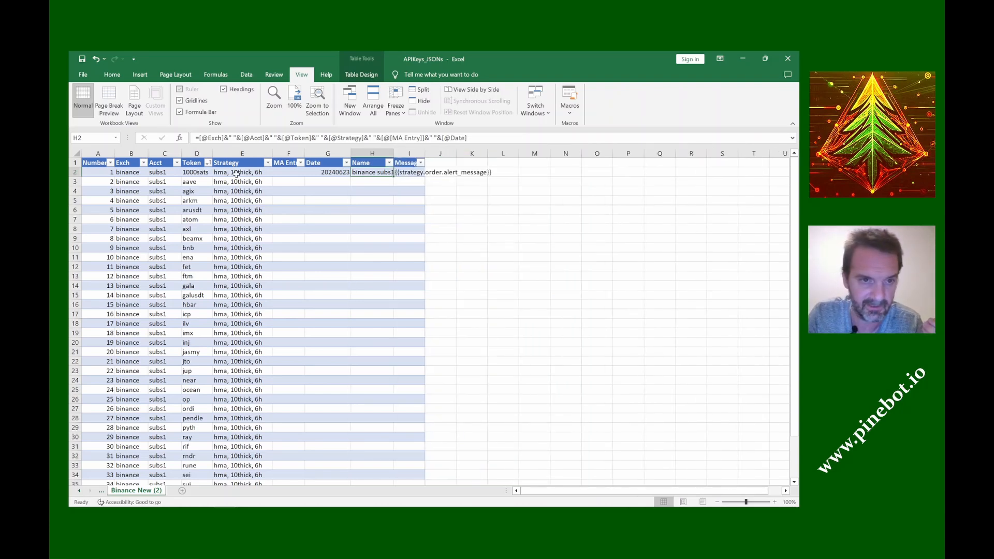
Fill the row 2 date 20240623, the Name formula and the Message text down their columns for every listed token.
click(320, 173)
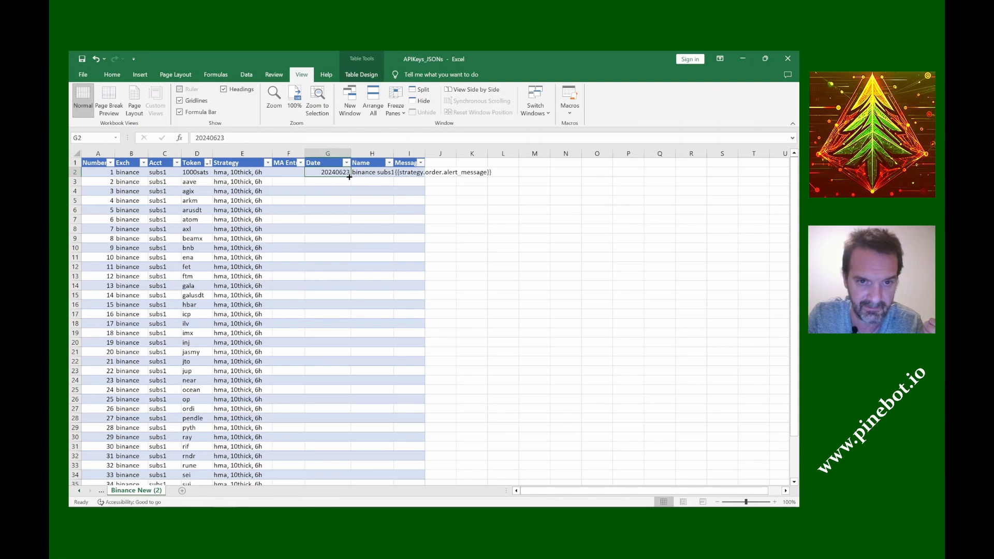
drag(349, 177, 328, 451)
scroll(321, 330, up, 3)
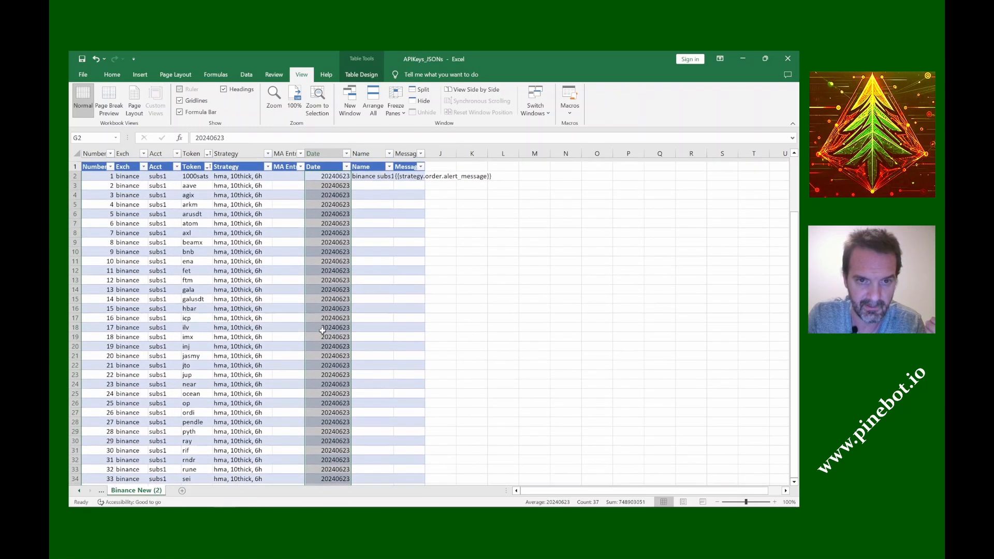
drag(373, 172, 403, 458)
scroll(369, 183, up, 2)
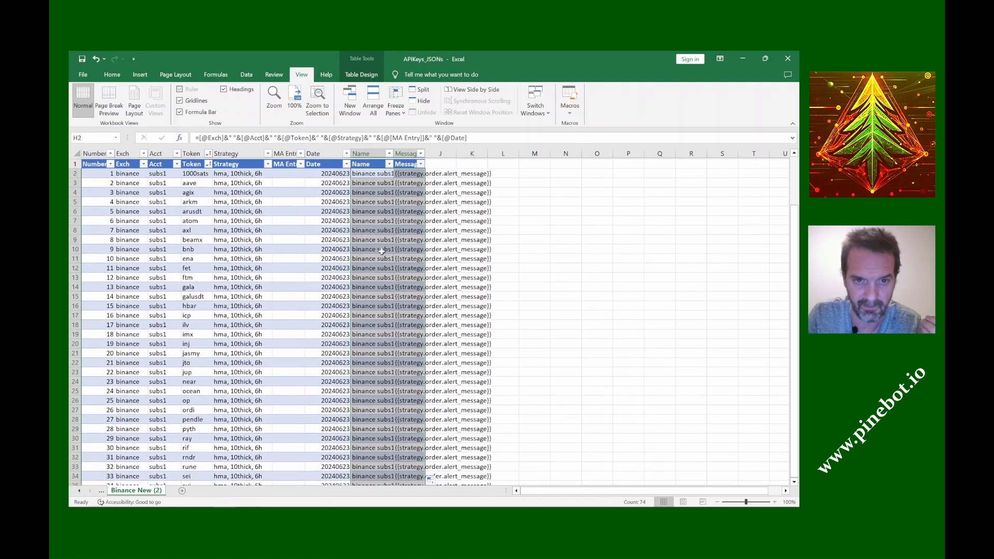
Widen column H to read the full combined names of all tokens, and narrow the column again.
click(369, 183)
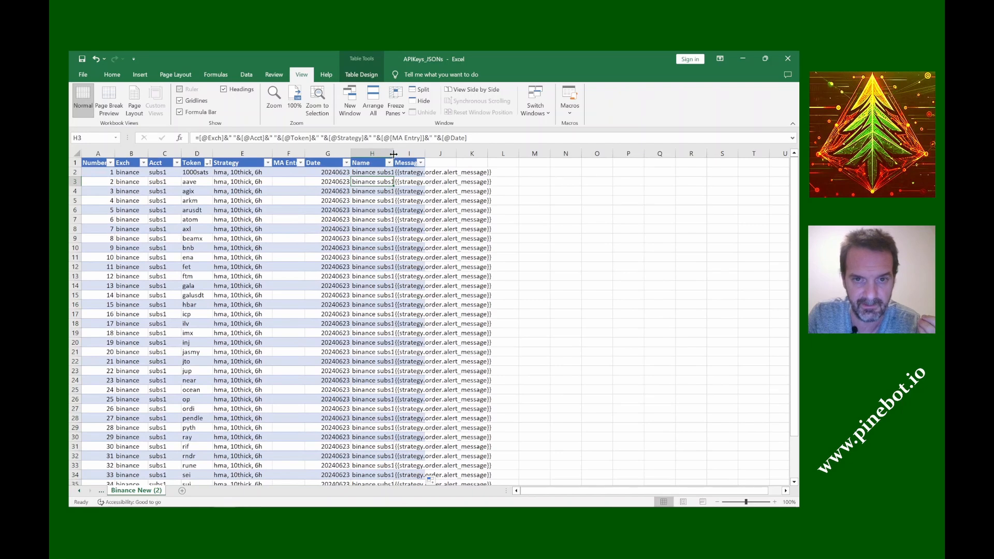
drag(393, 154, 500, 153)
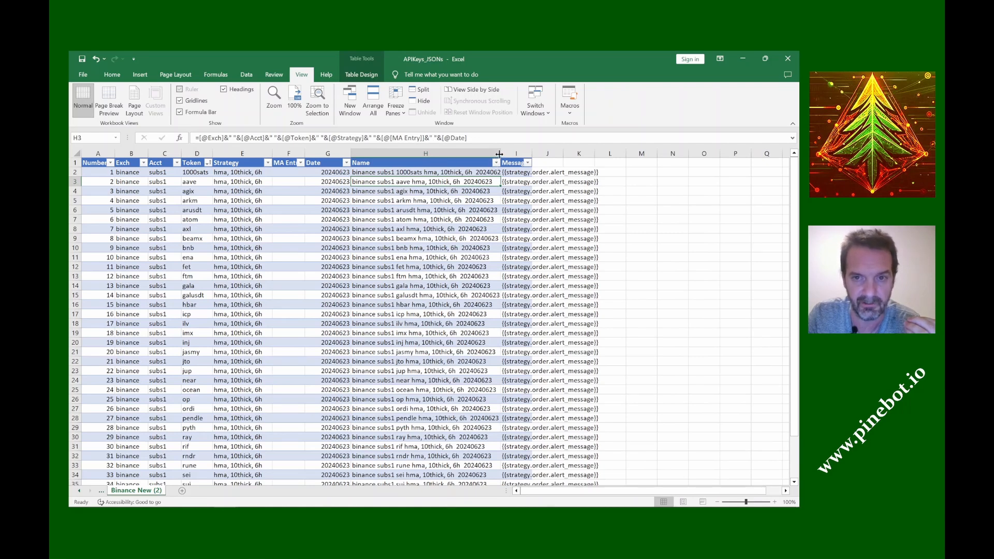
drag(500, 153, 395, 153)
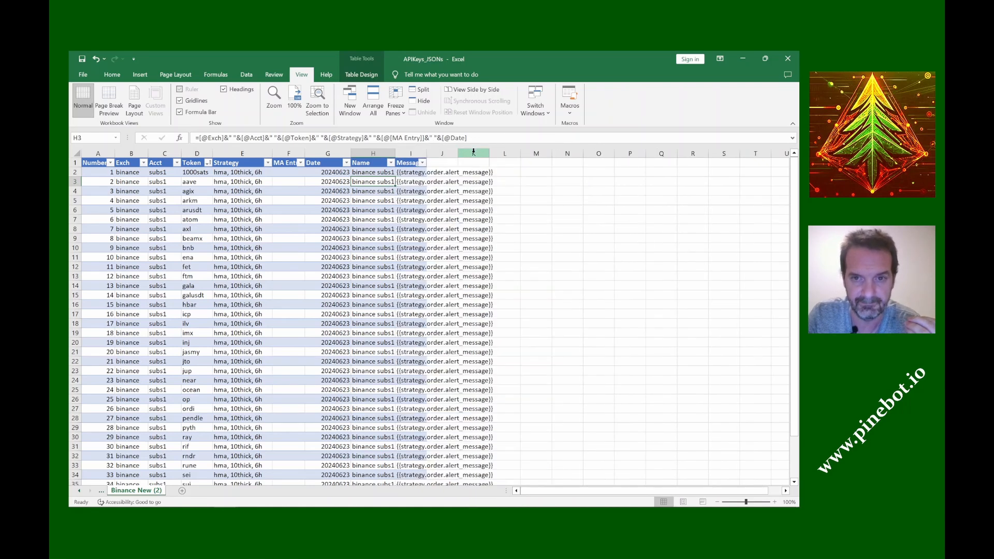
Restore the Excel workbook to a smaller window beside the TradingView chart.
click(763, 59)
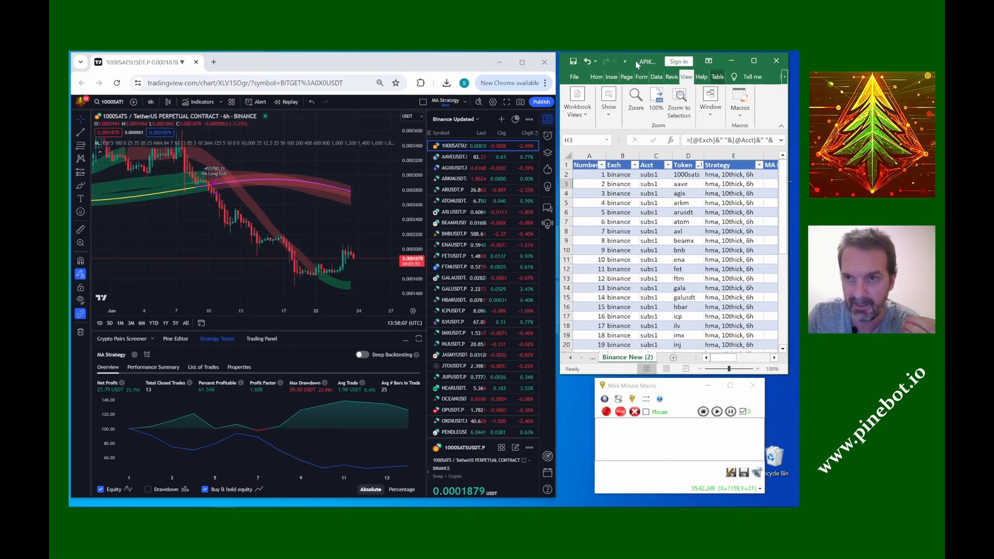
drag(635, 61, 638, 60)
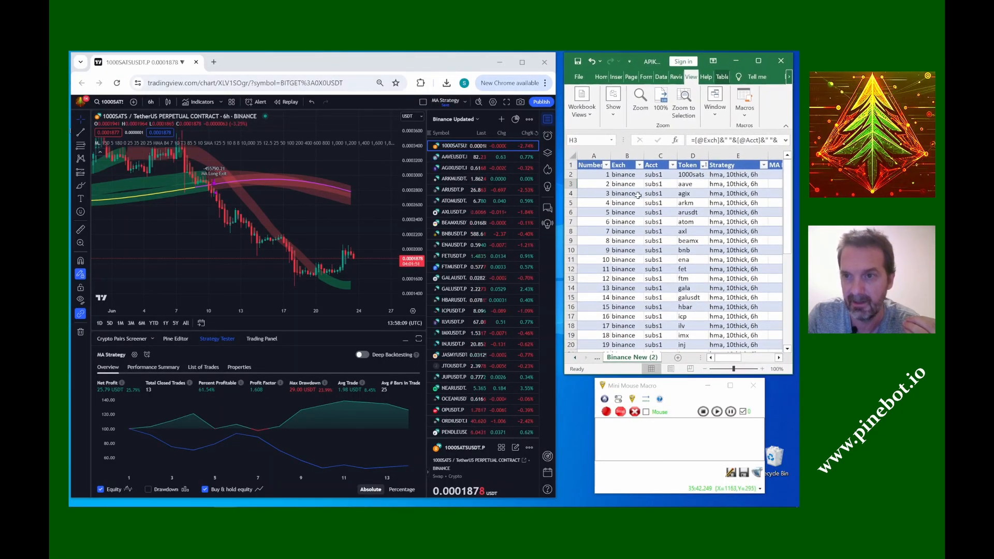
Move cell by cell through the table and finish with the first Name entry, H2, selected.
click(623, 175)
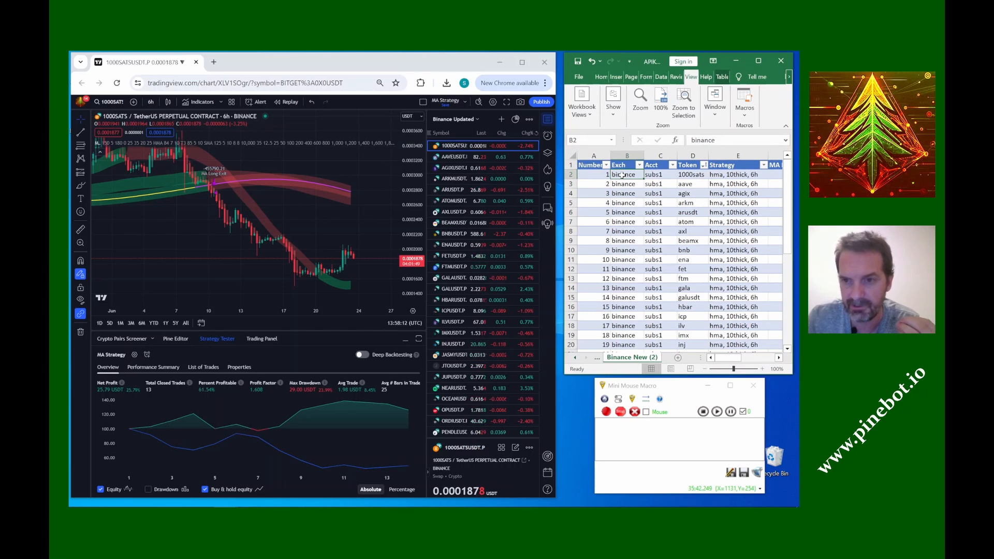
click(622, 184)
click(622, 194)
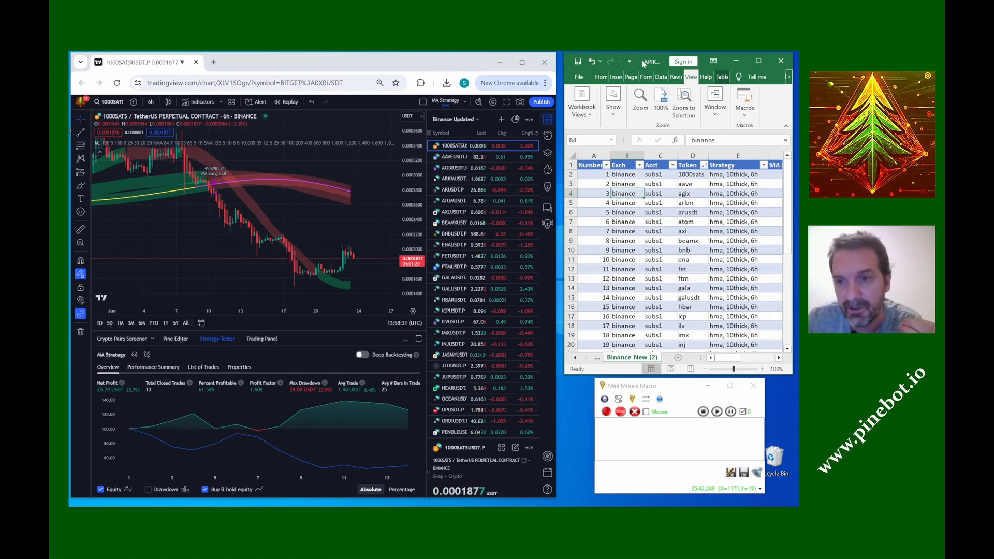
key(Down)
key(Up)
key(Up)
key(Up)
key(Up)
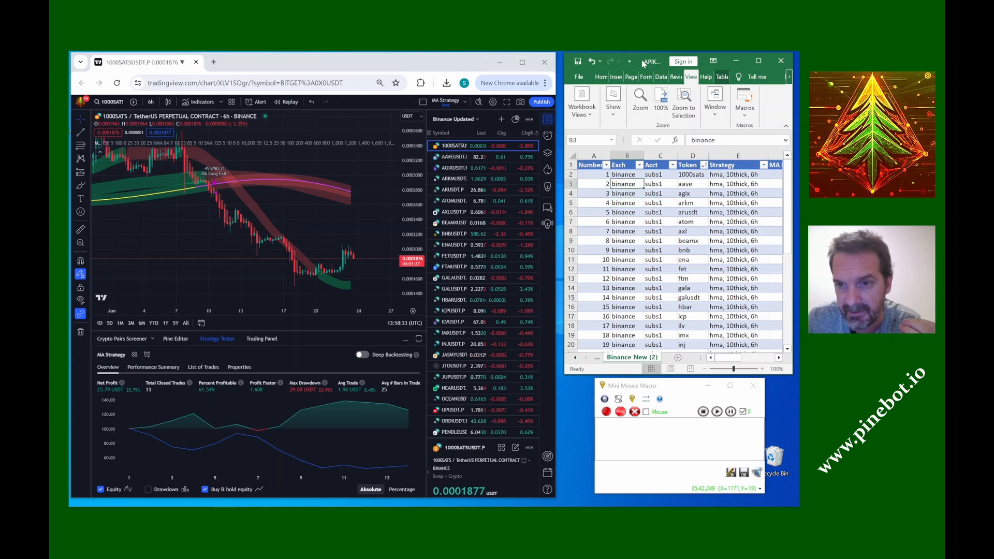
key(Right)
key(Right)
key(Down)
key(Right)
key(Right)
key(Right)
key(Right)
key(Right)
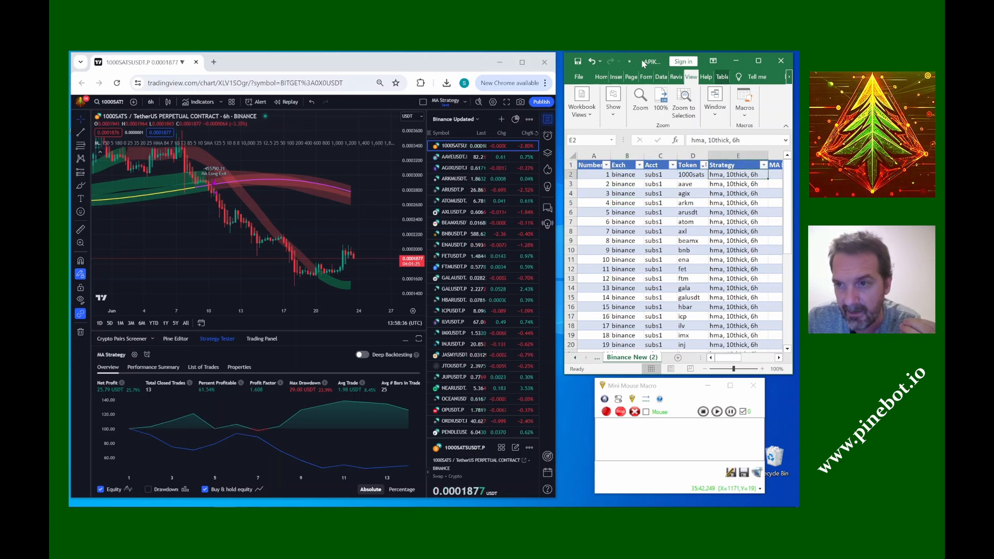
key(Left)
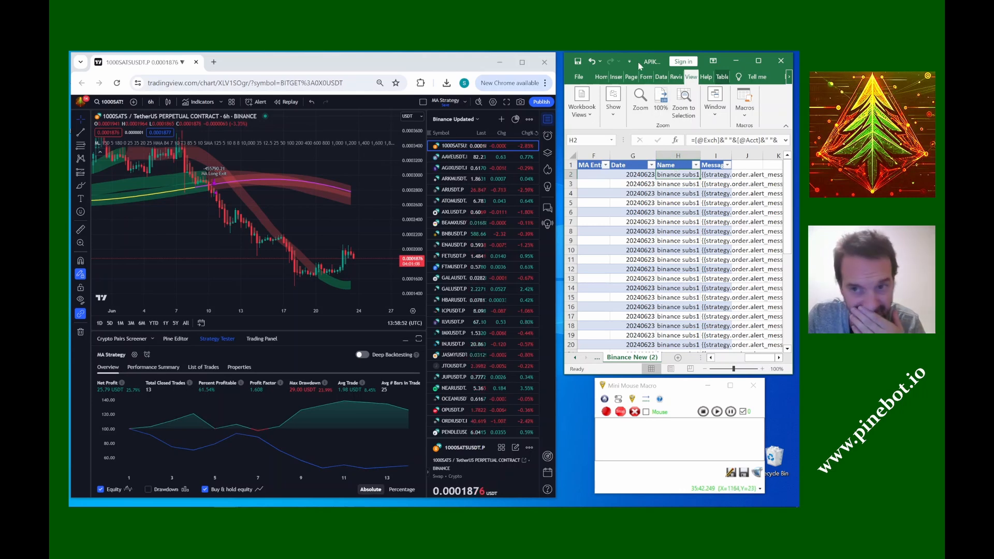
key(Left)
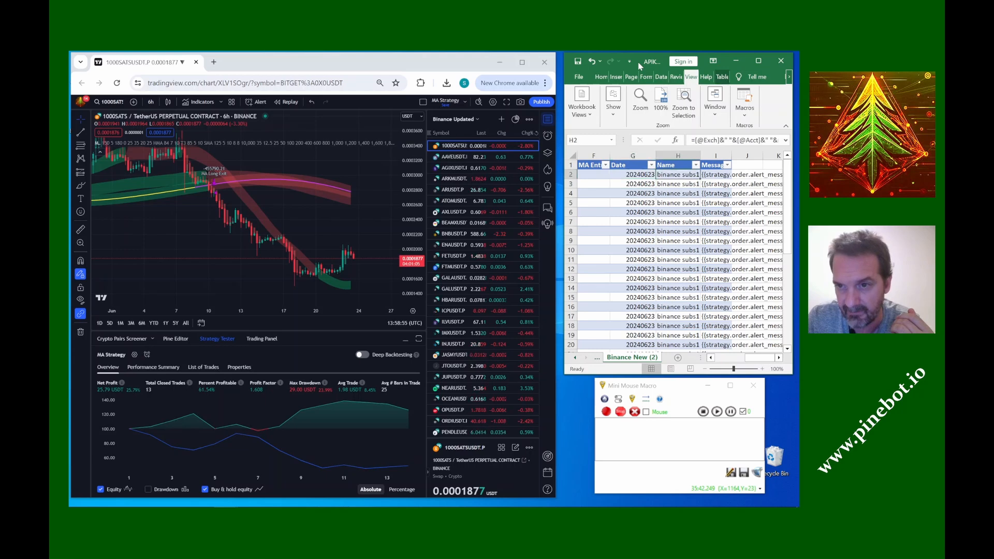
key(Right)
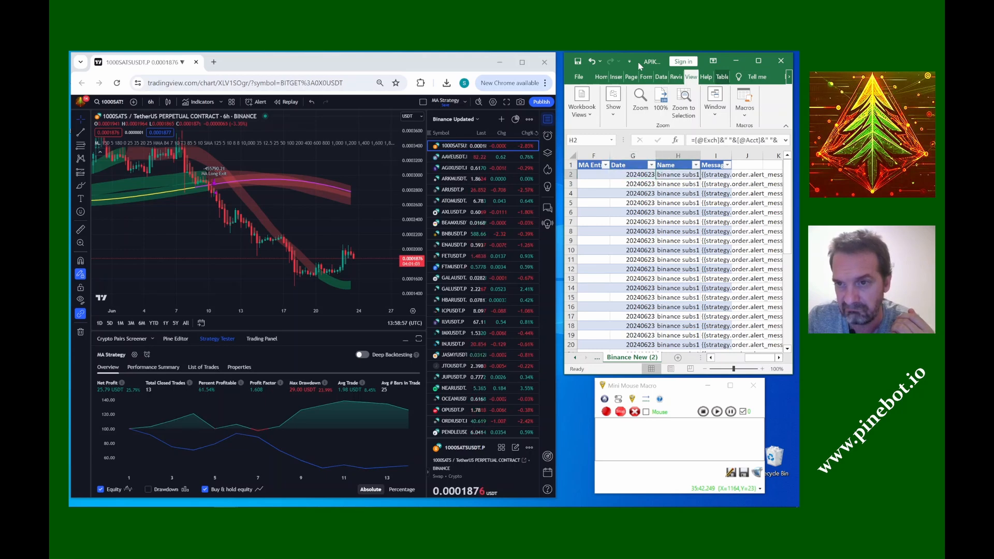
key(Down)
key(Left)
key(Right)
key(Up)
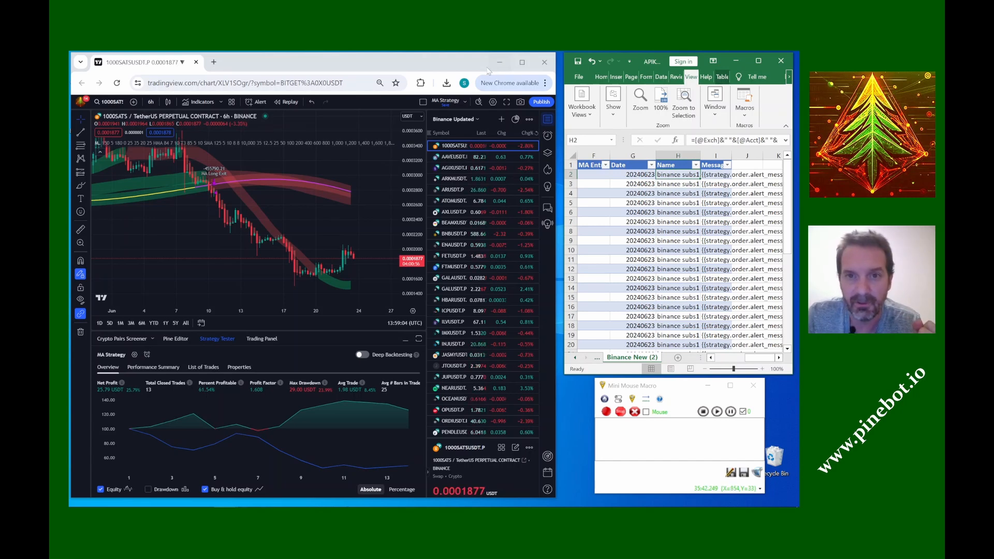
Switch to Mini Mouse Macro and start recording a new macro.
click(448, 67)
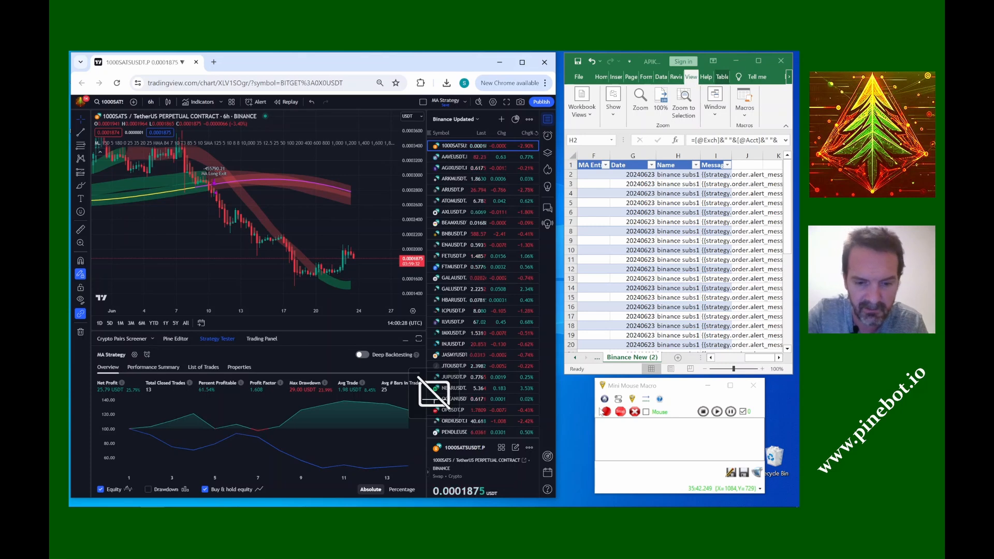
click(583, 398)
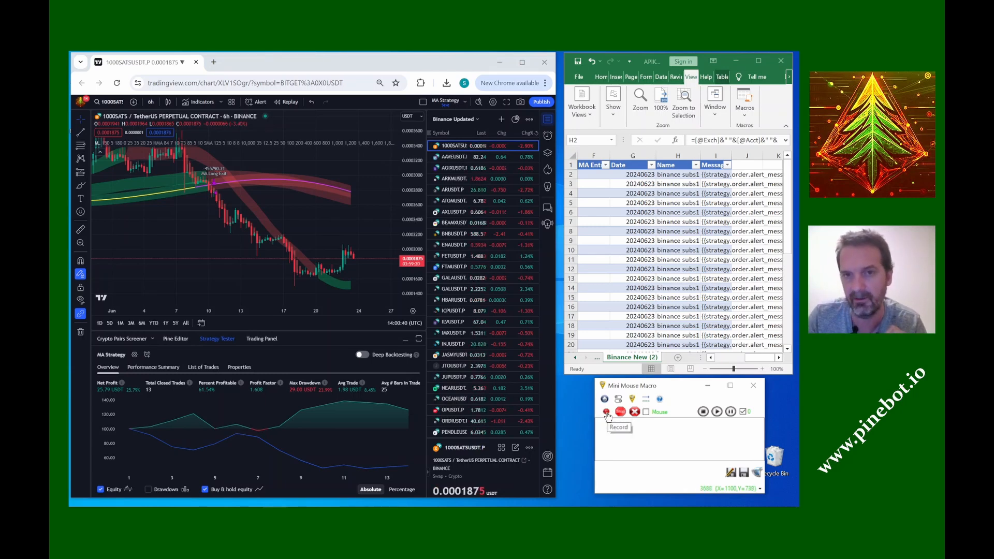
click(606, 413)
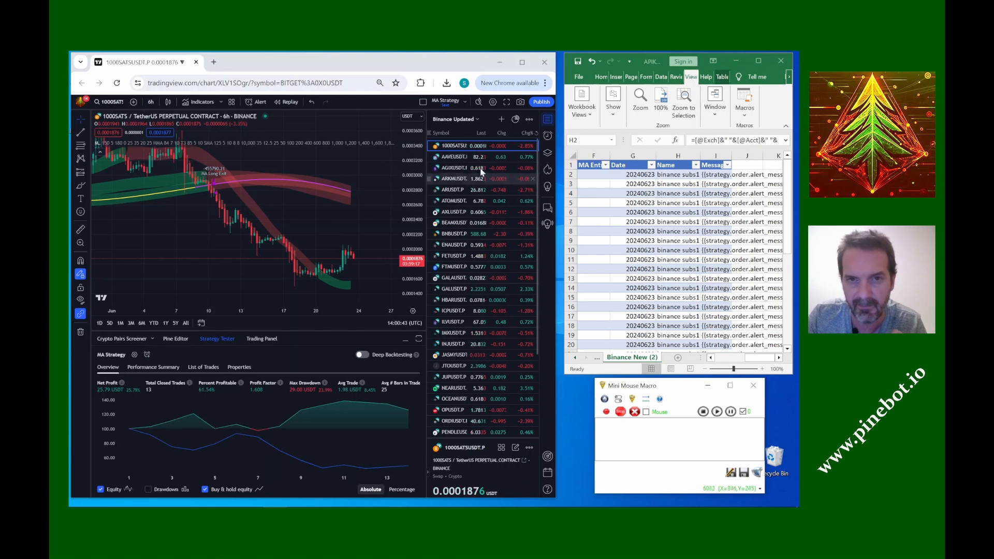
Switch to the TradingView browser window and open a new alert on 1000SATSUSDT.P with MA Strategy as its condition.
click(394, 66)
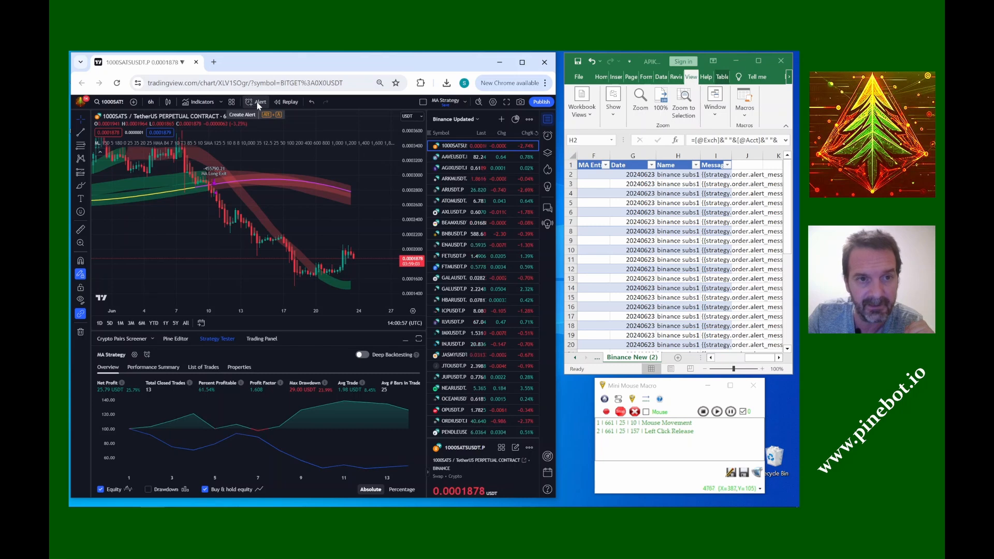
click(256, 103)
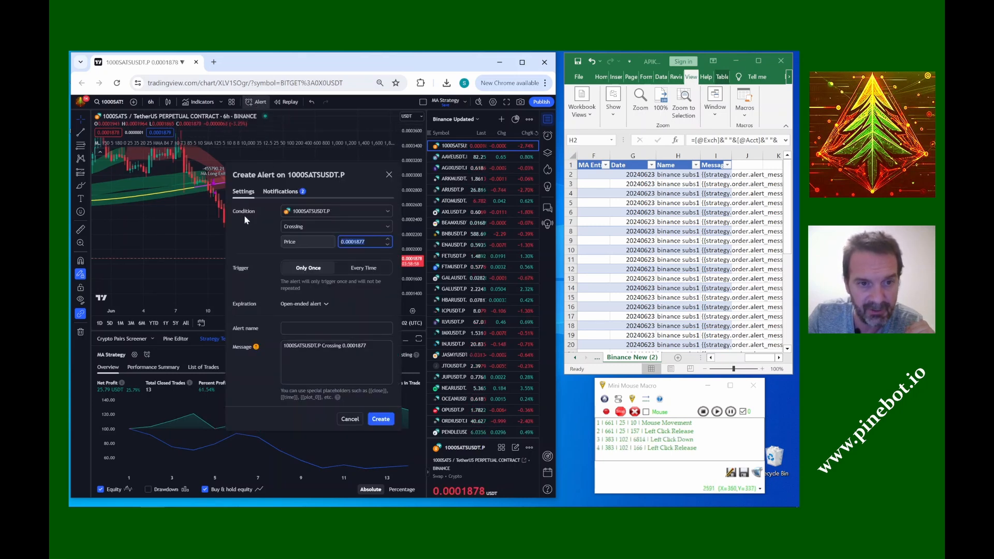
click(306, 211)
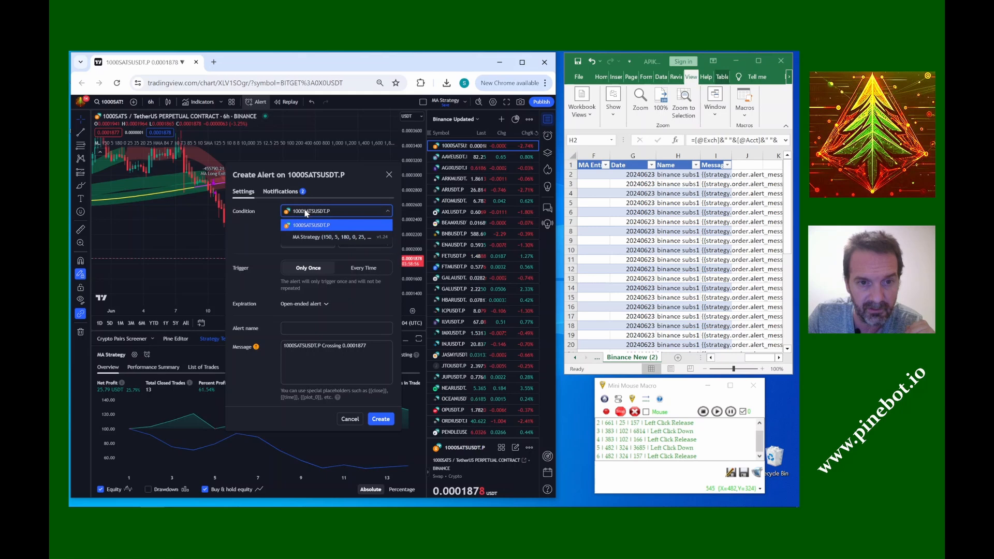
click(310, 236)
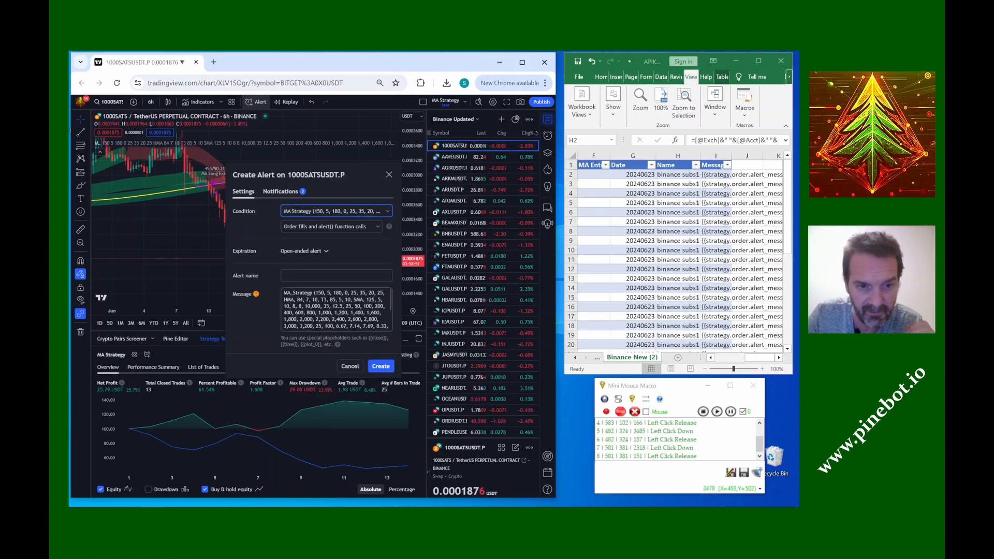
Clear the whole default text from the alert's Message field.
click(298, 299)
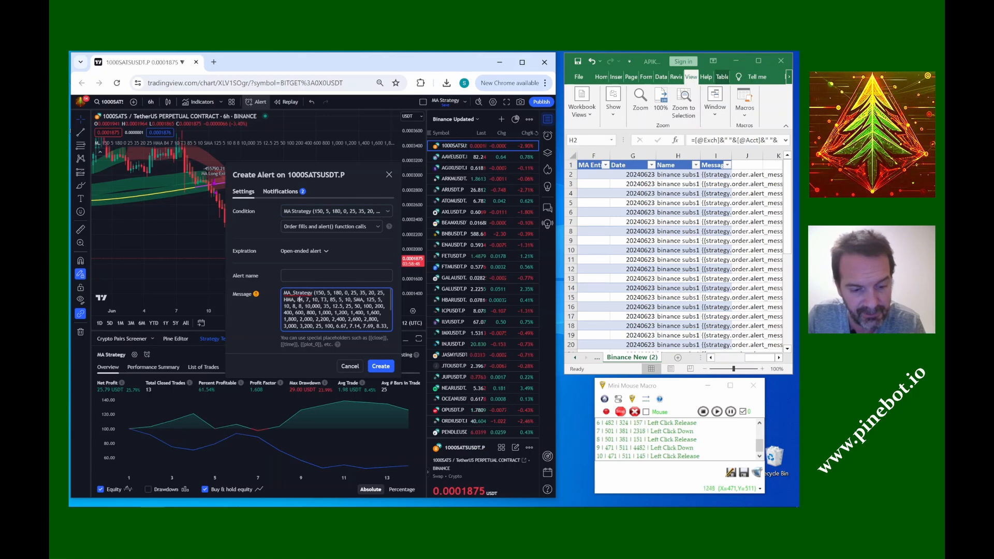
key(ctrl+a)
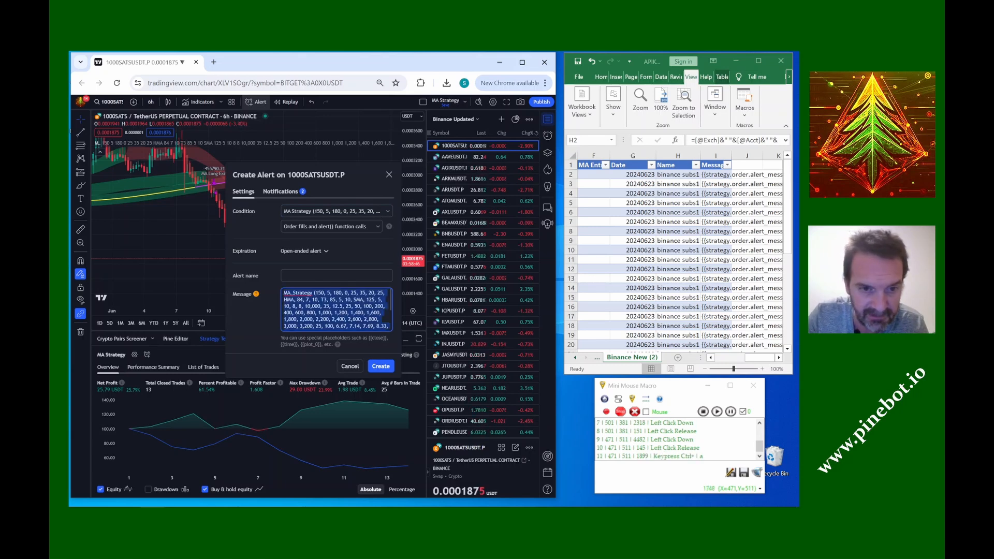
key(Delete)
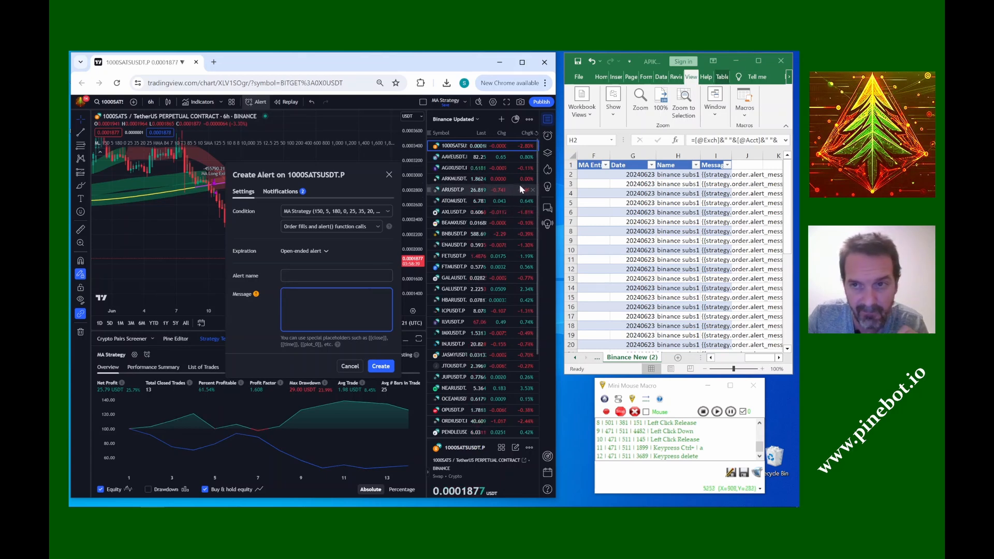
Copy the combined name from H2 in the Excel table and paste it as the alert name.
click(640, 63)
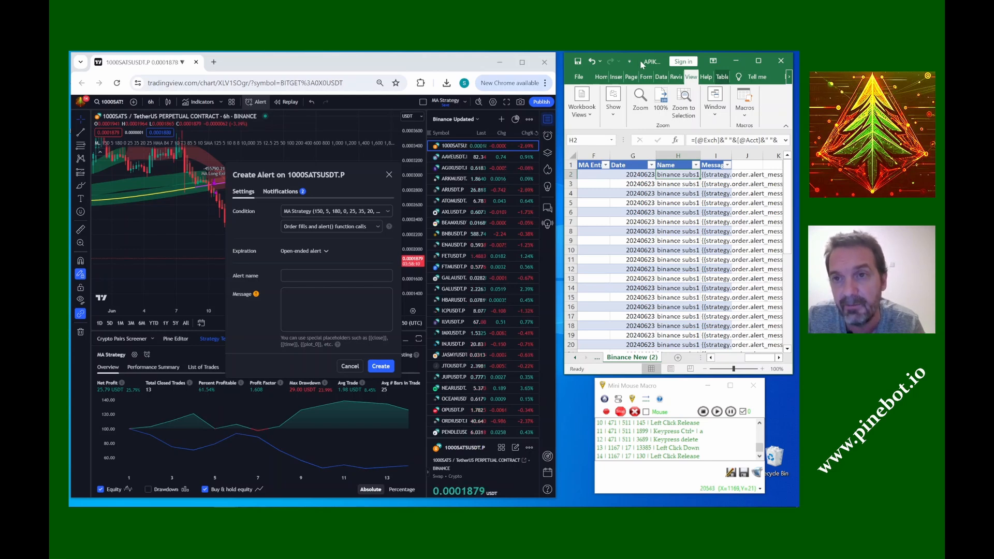
key(ctrl+c)
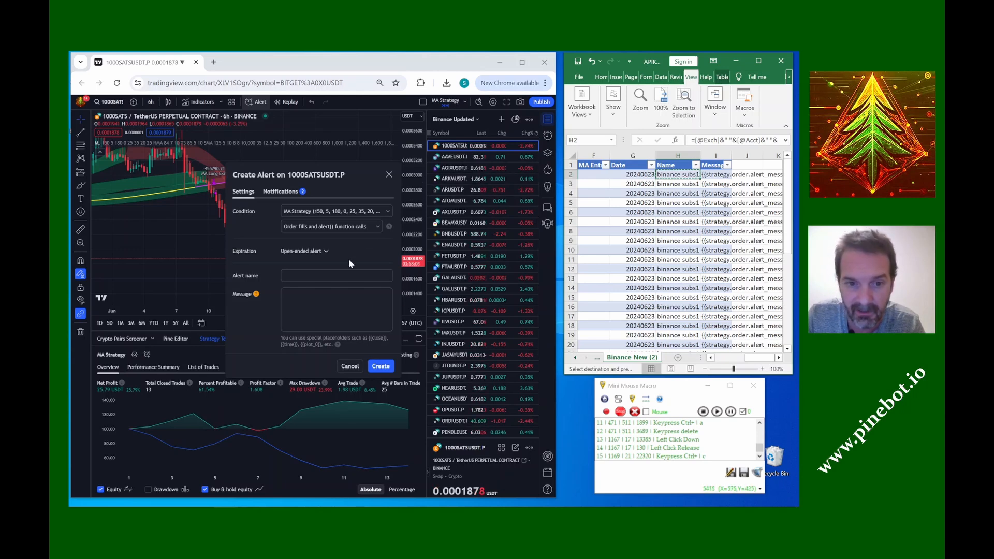
click(298, 276)
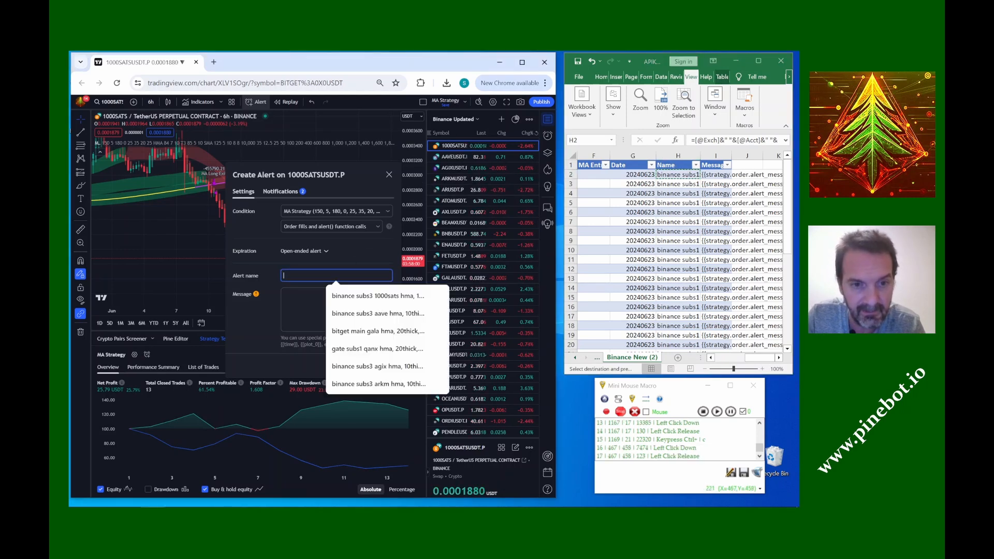
key(ctrl+v)
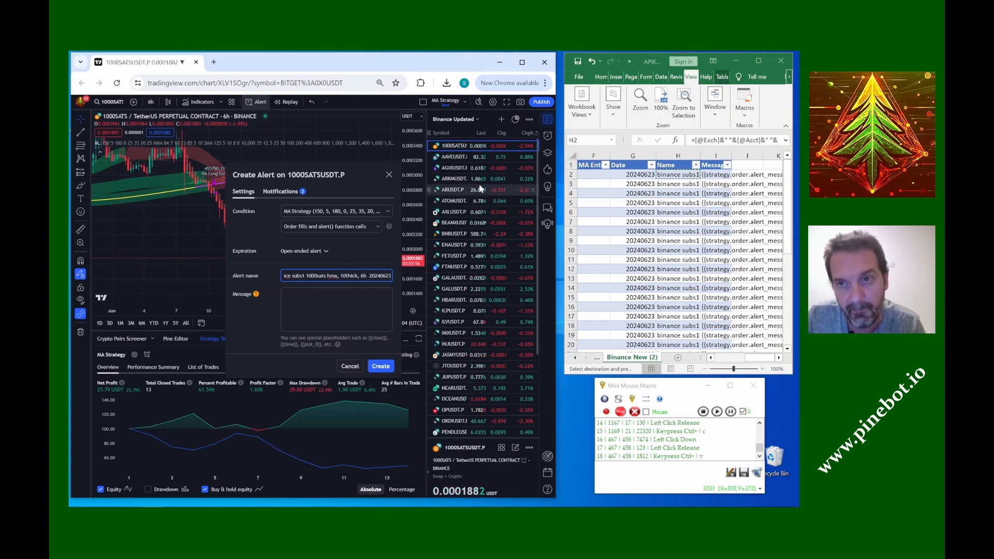
Copy the message {{strategy.order.alert_message}} from I2 in the Excel table and paste it into the alert's Message field.
click(640, 64)
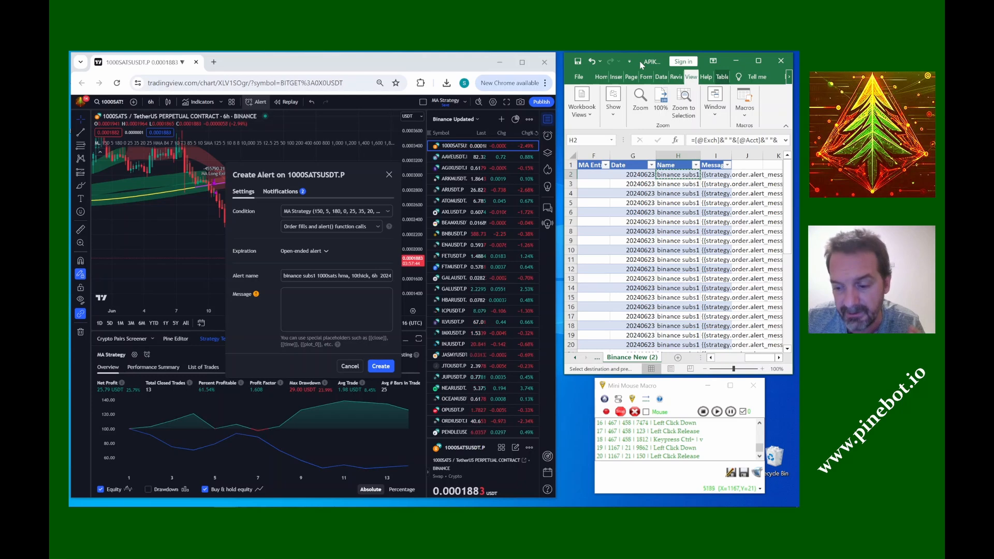
key(Right)
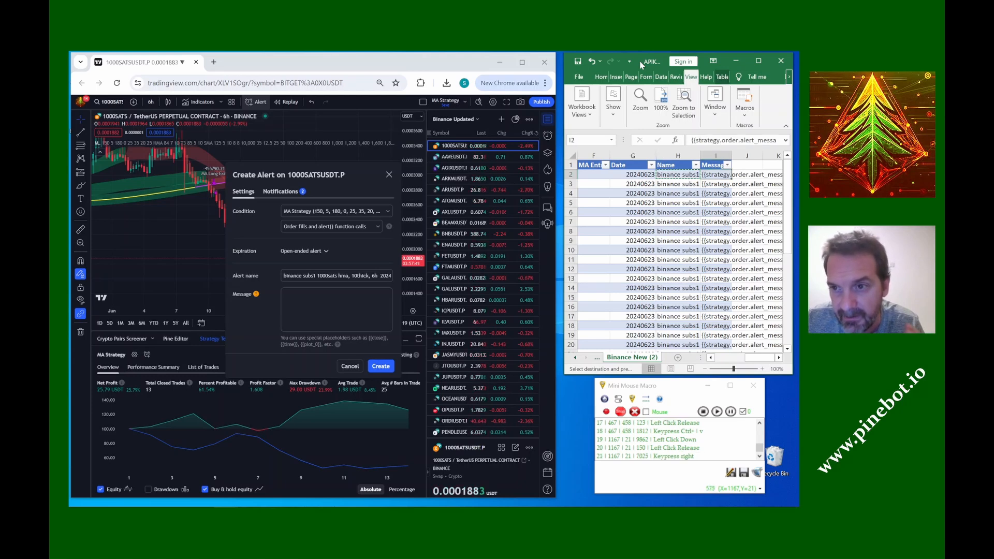
key(ctrl+c)
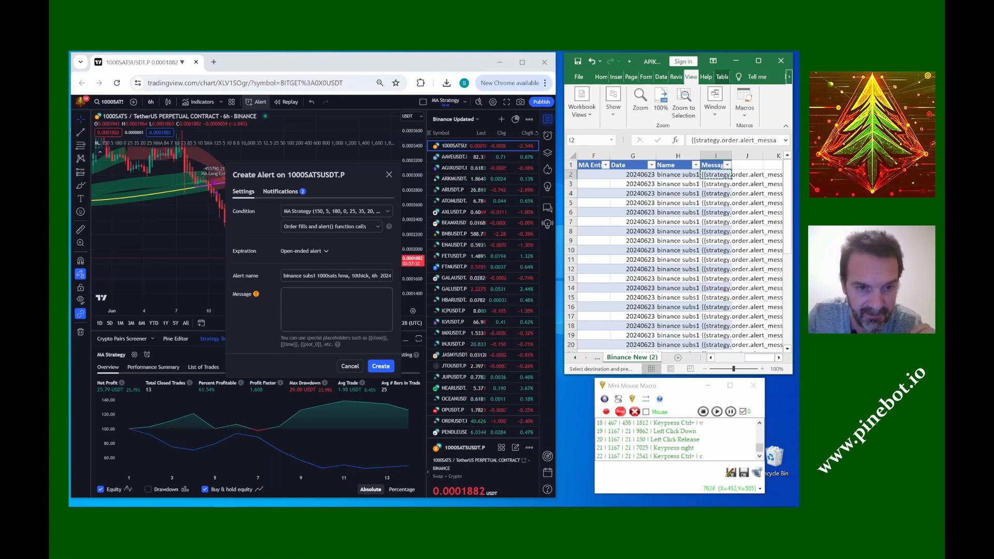
click(336, 309)
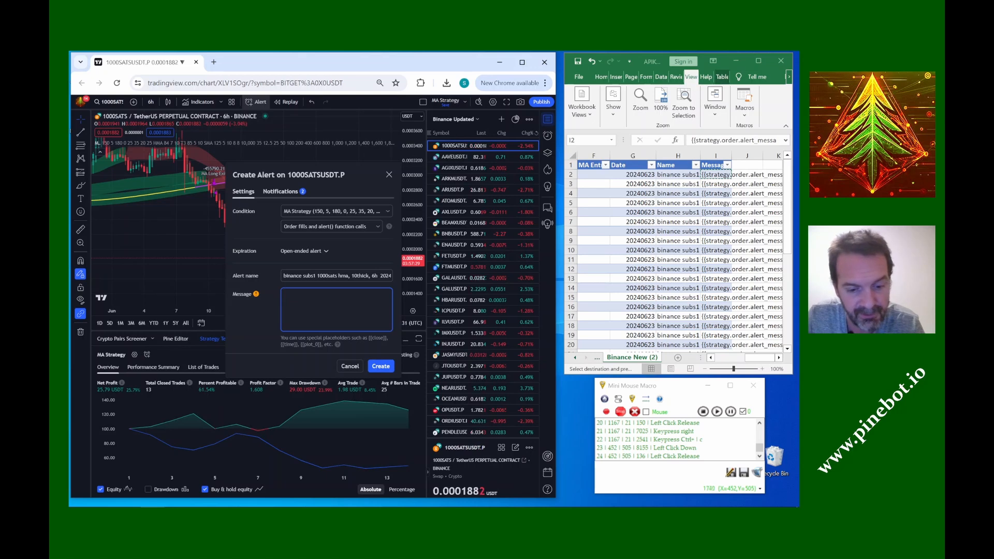
key(ctrl+v)
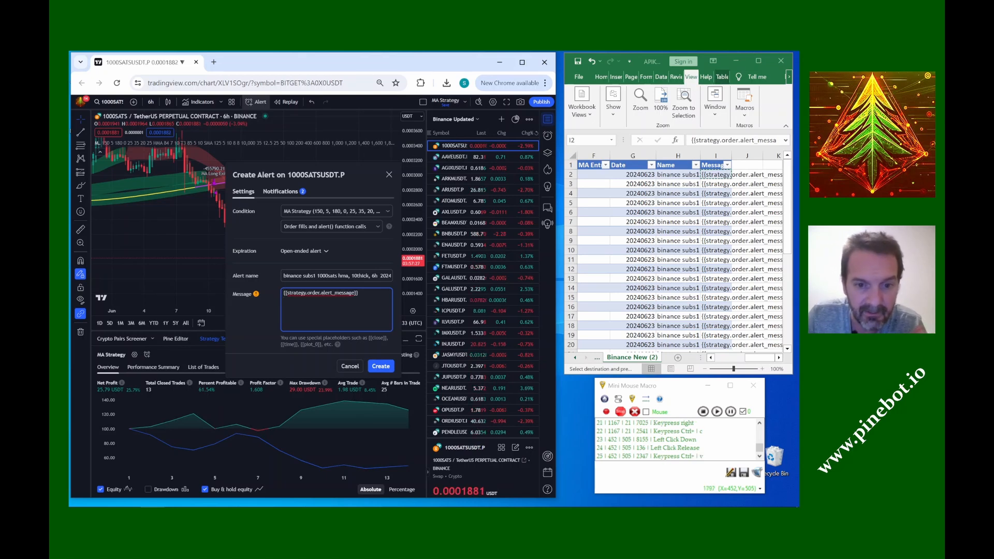
Create the 1000SATSUSDT.P alert and select the next row's name cell, H3, in the Excel table.
click(381, 366)
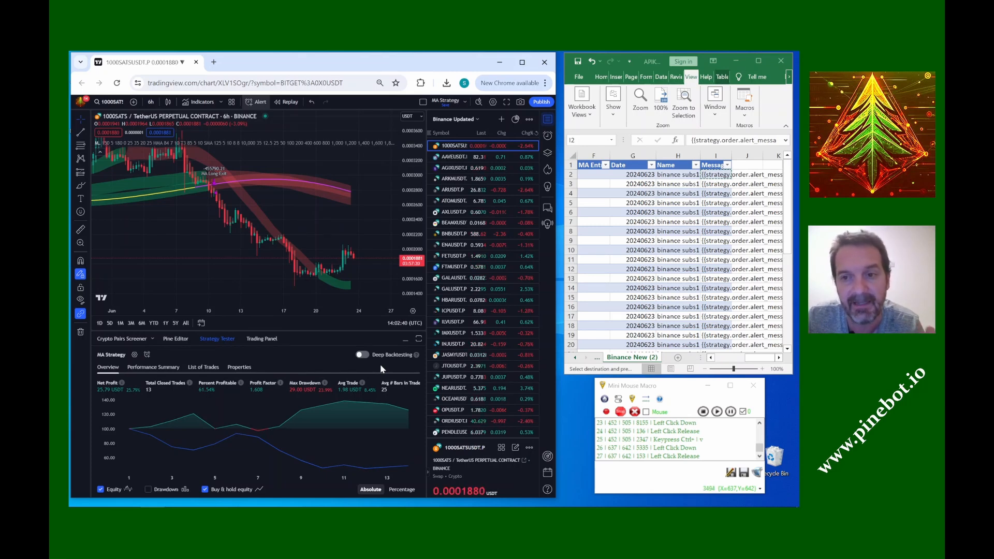
click(640, 61)
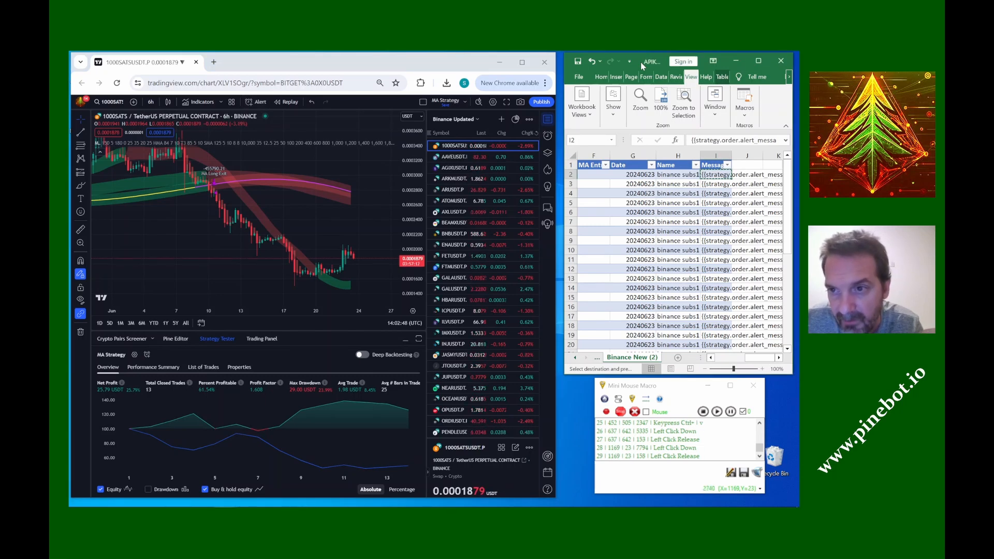
key(Down)
key(Left)
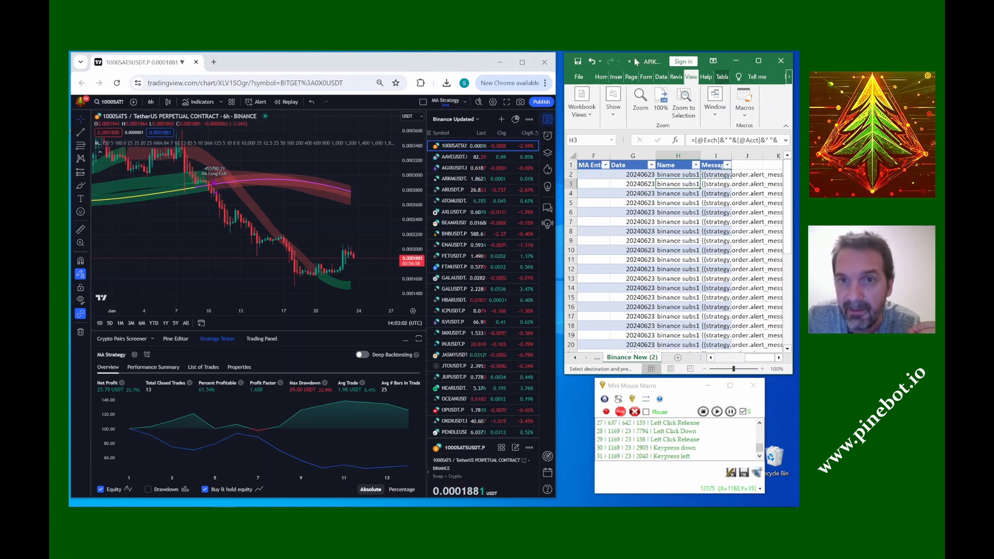
Switch back to the TradingView browser window and advance the Binance Updated watchlist to AAVEUSDT.P.
click(454, 67)
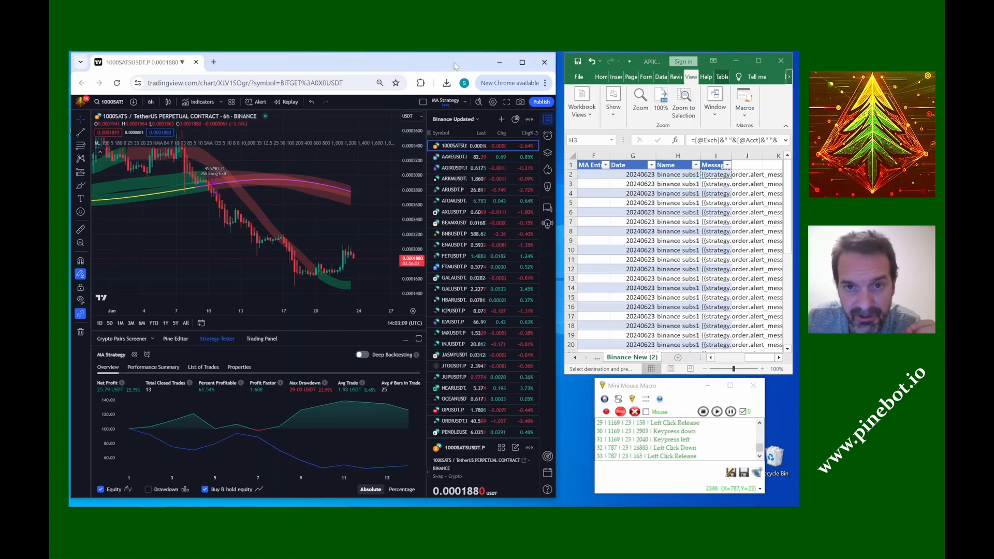
key(Down)
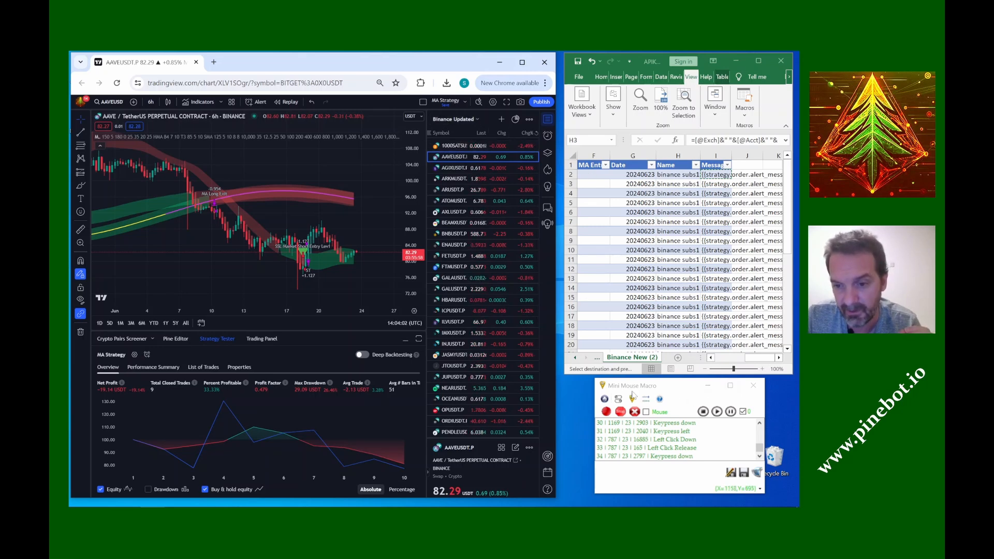
Switch to Mini Mouse Macro, set the loop count to 36 and start playing the recorded macro.
click(673, 388)
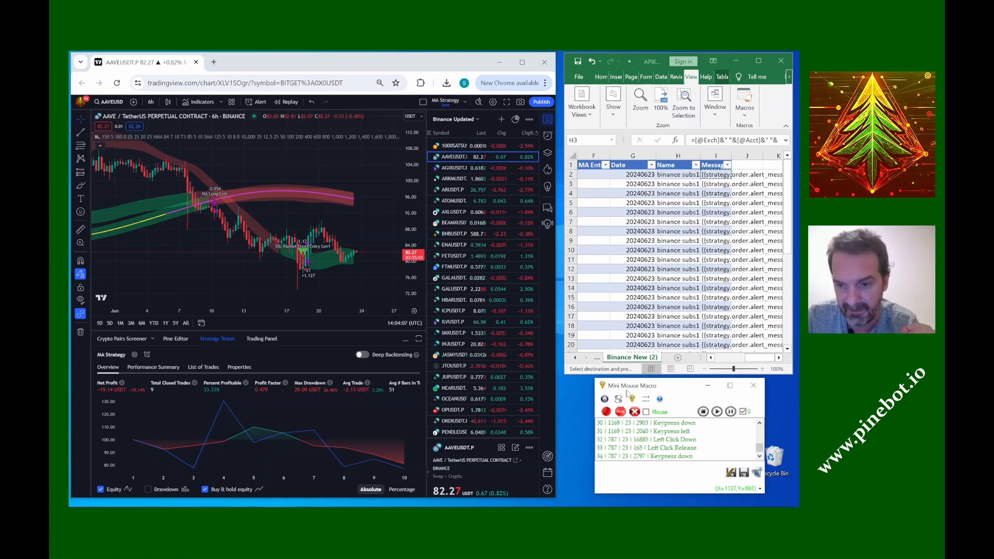
click(750, 413)
text(3)
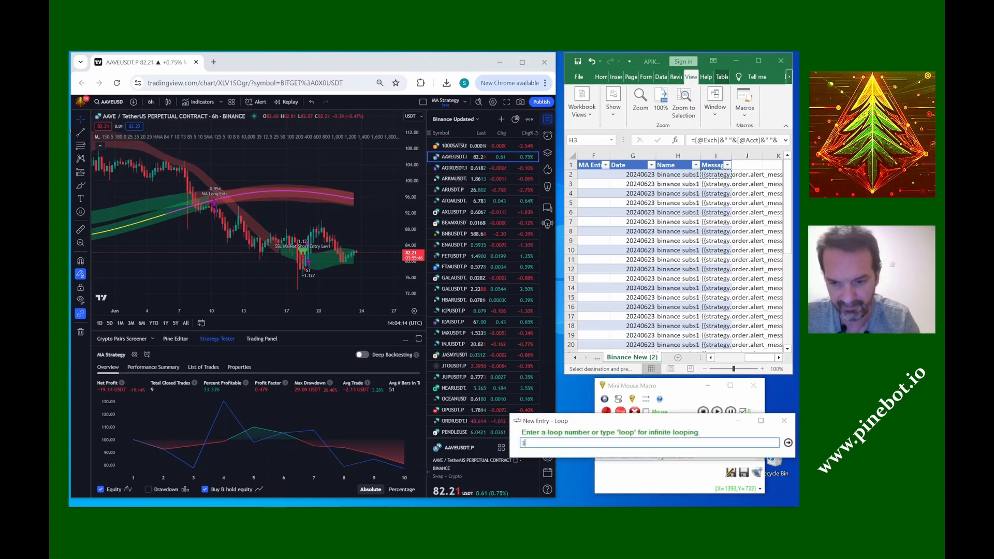
text(6)
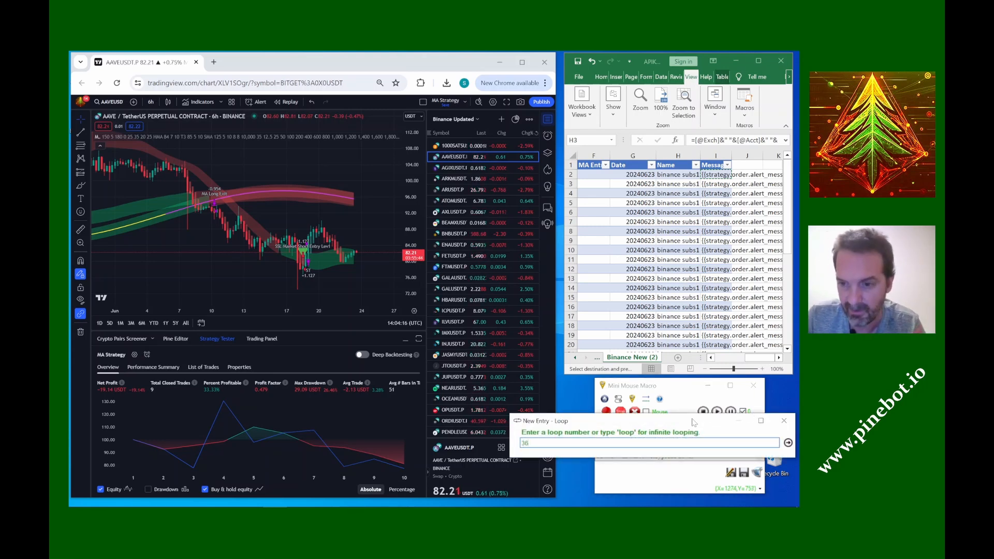
drag(734, 428, 660, 423)
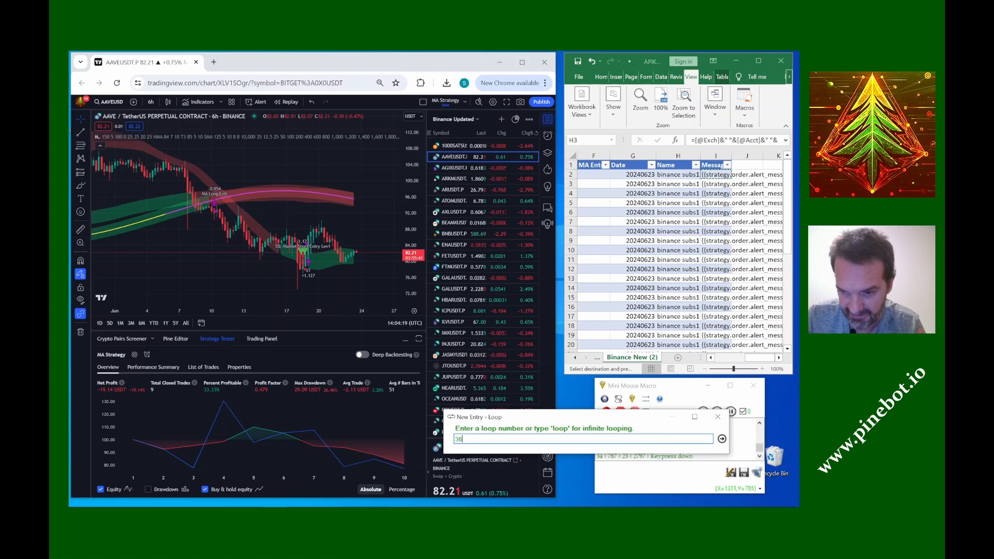
click(722, 440)
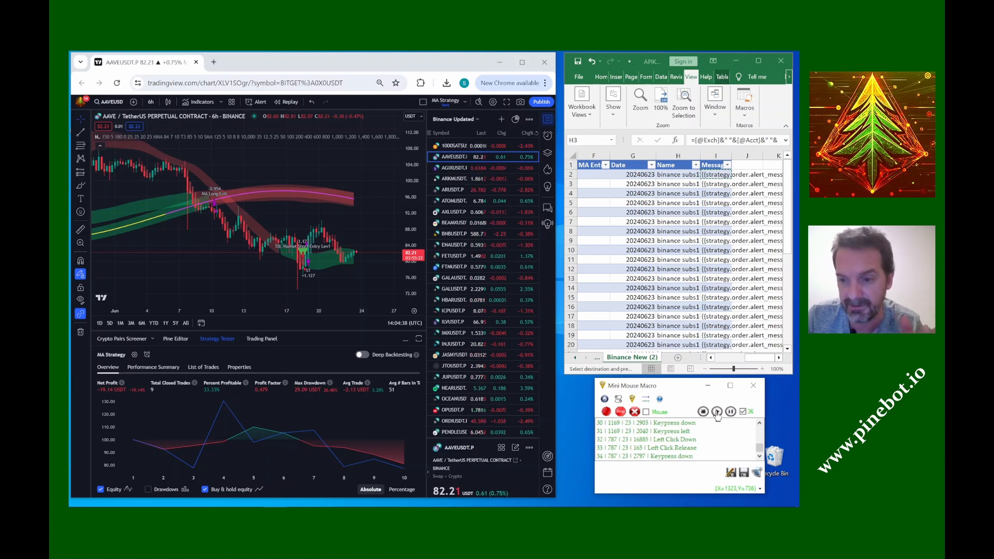
click(717, 413)
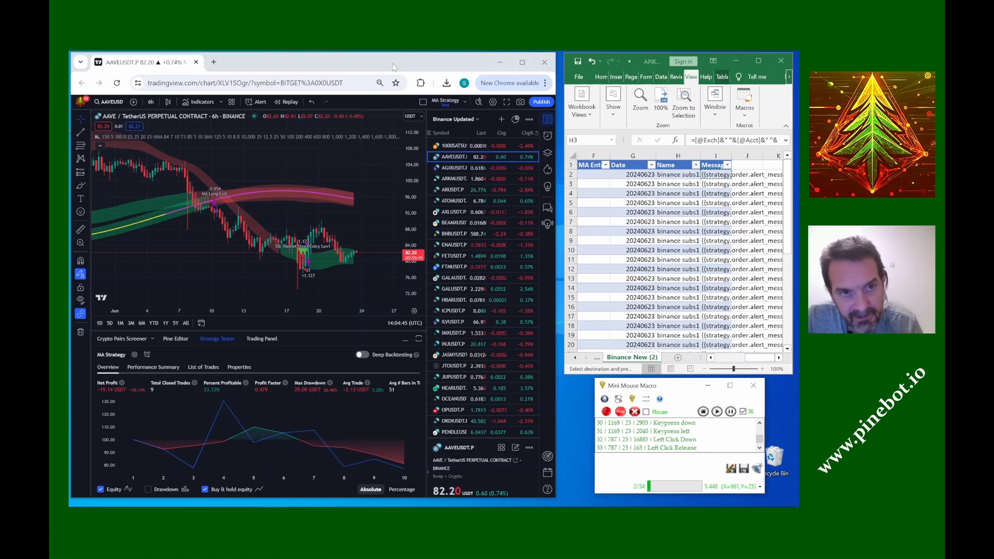
Open a new TradingView alert on AAVEUSDT.P with MA Strategy as its condition and clear the default Message text.
click(257, 103)
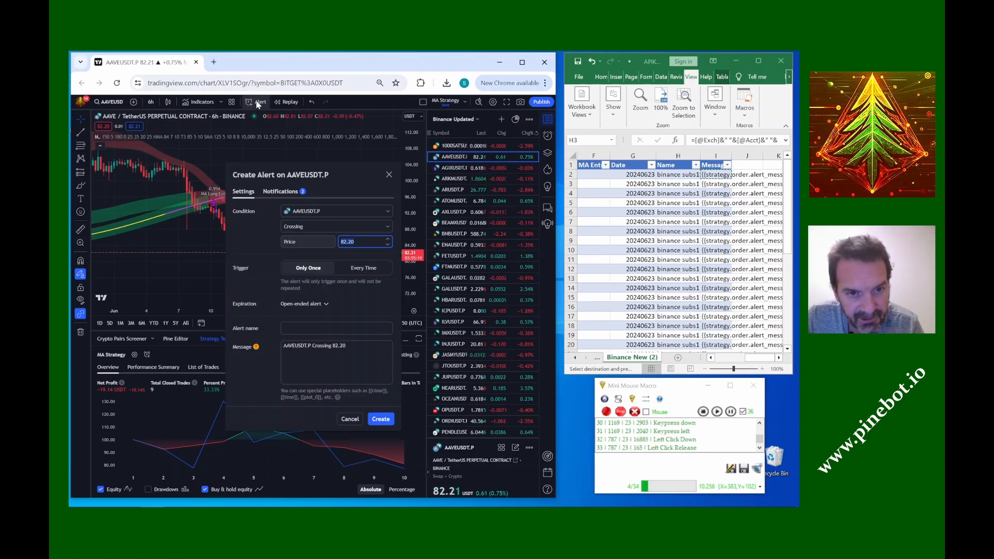
click(306, 212)
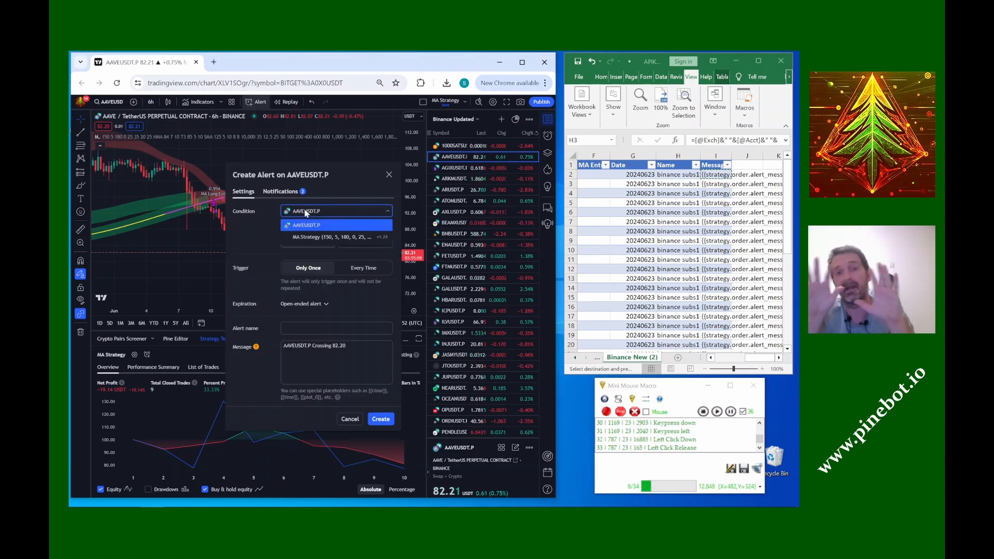
click(313, 237)
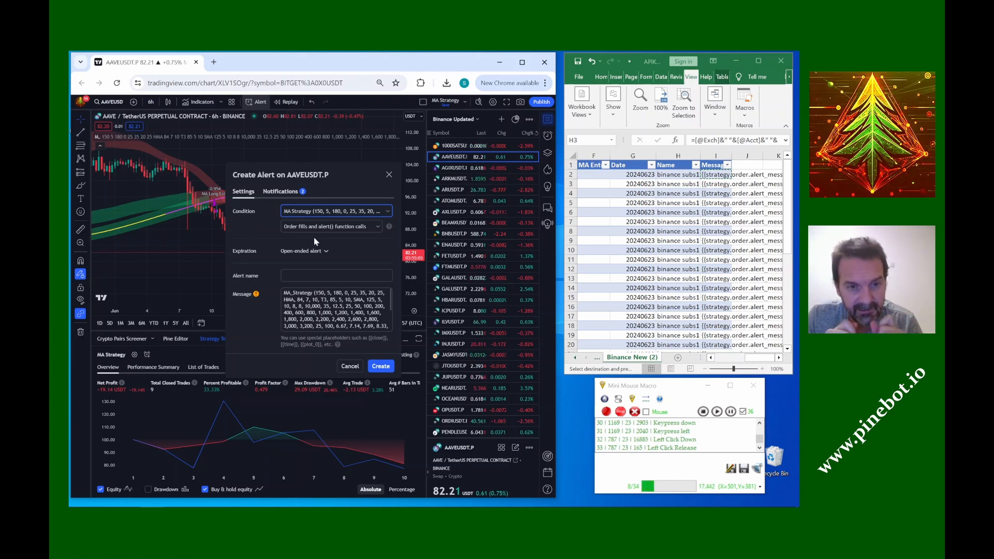
click(299, 300)
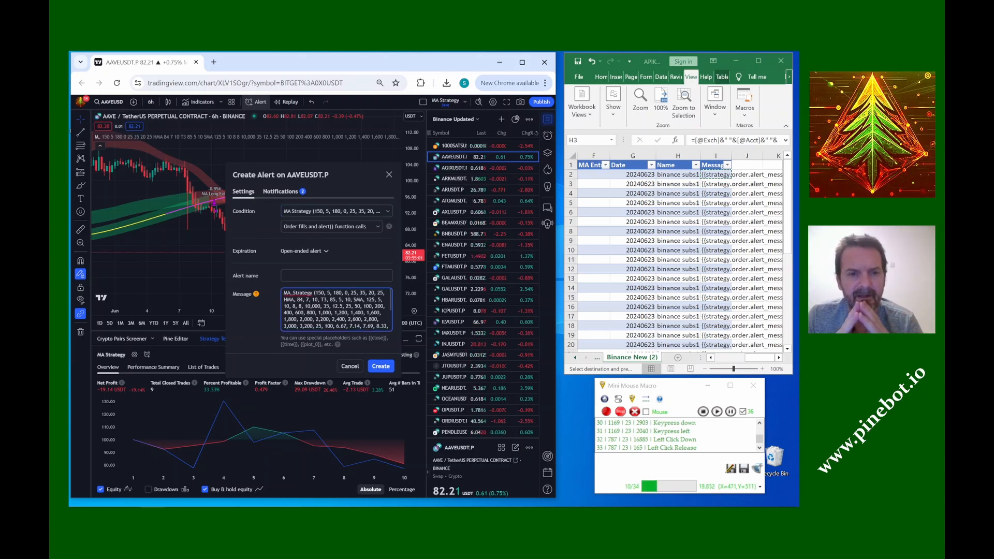
key(ctrl+a)
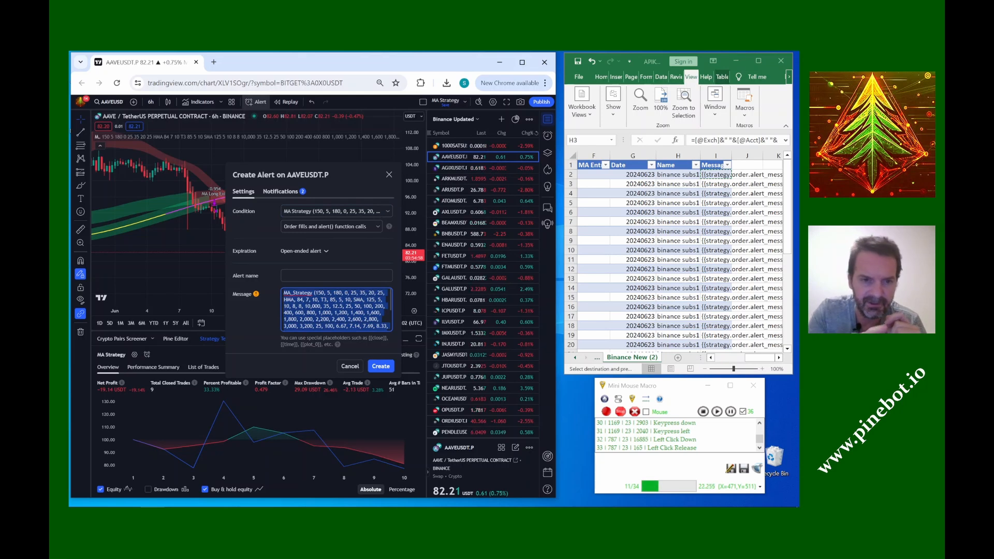
key(Delete)
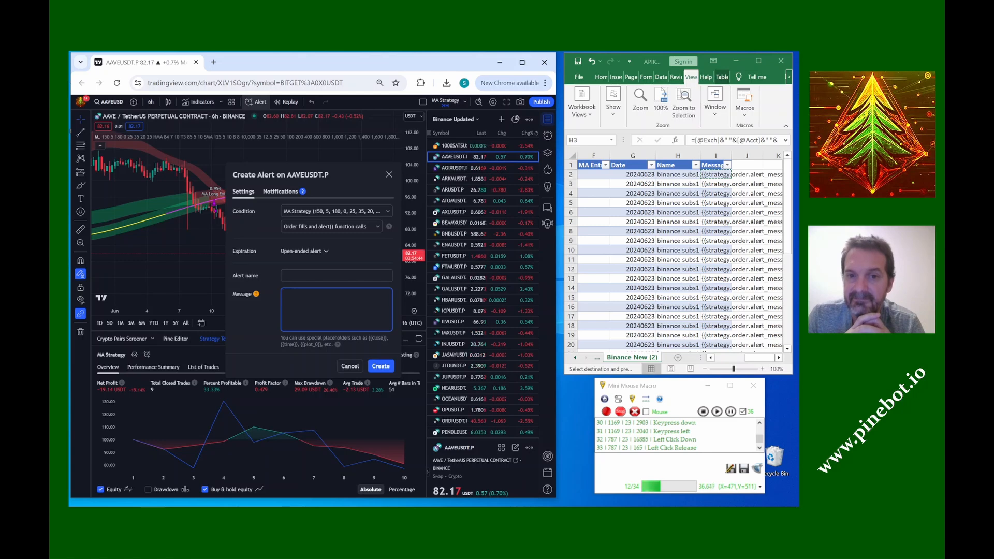
Copy the combined name from H3 in the Excel table and paste it as the AAVEUSDT.P alert name.
click(642, 63)
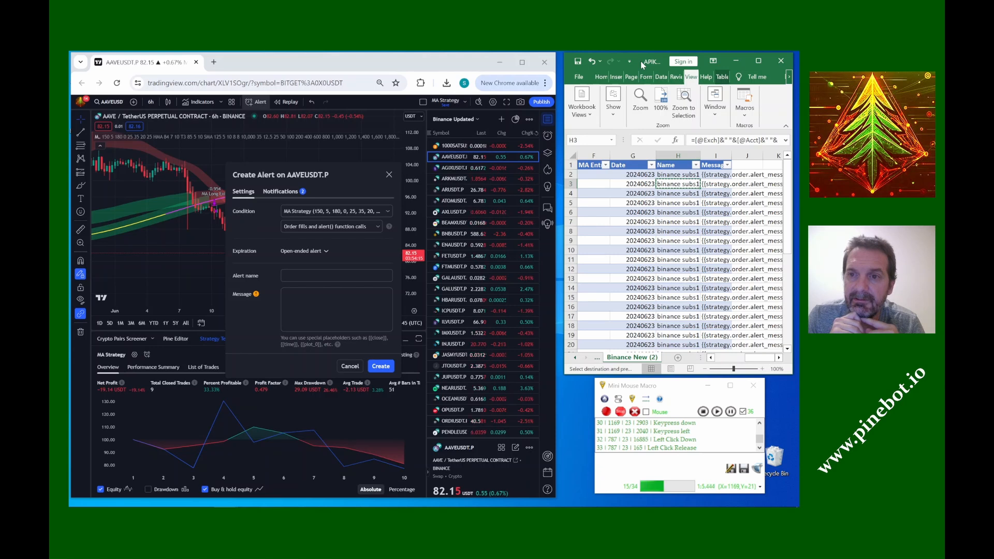
click(336, 276)
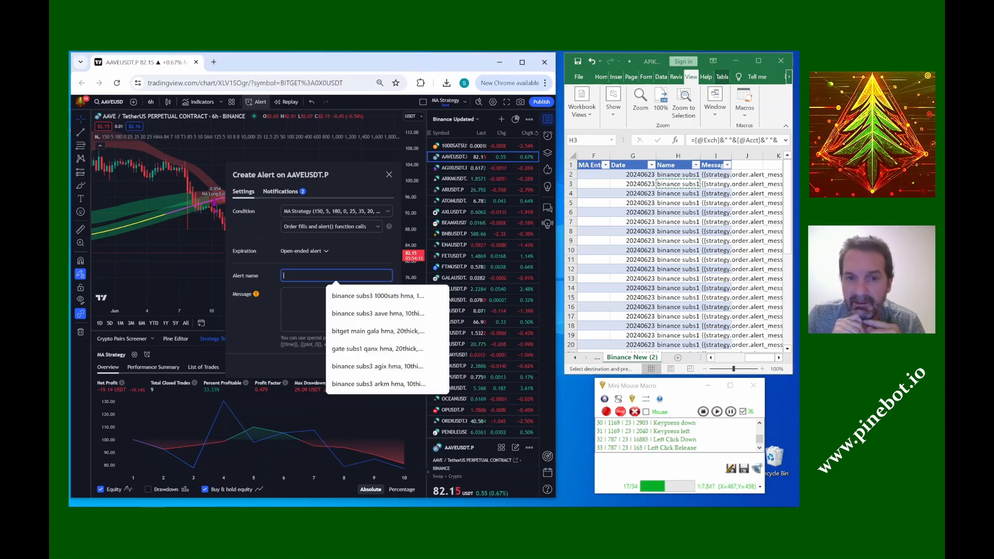
key(ctrl+v)
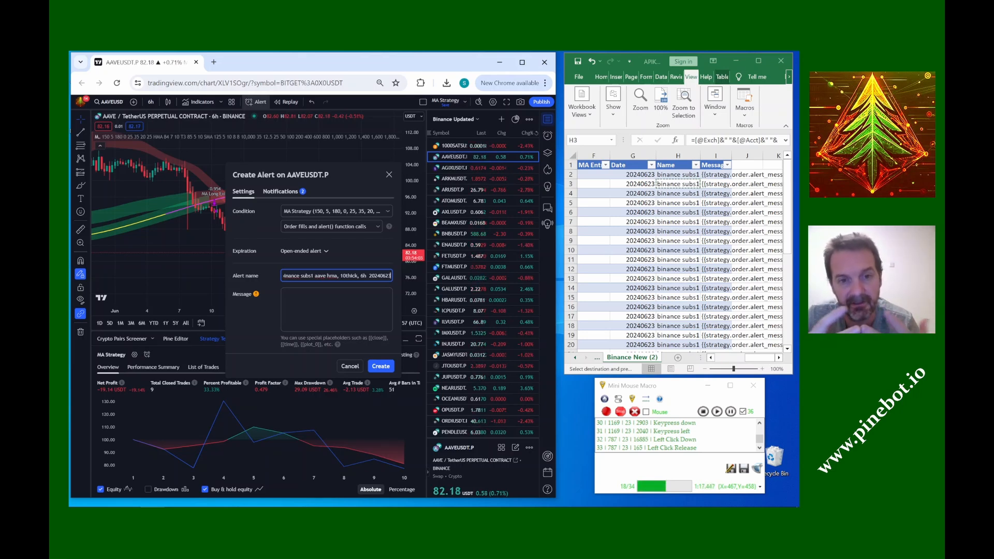
Copy {{strategy.order.alert_message}} from I3 in the Excel table into the Message field and create the AAVEUSDT.P alert.
click(639, 60)
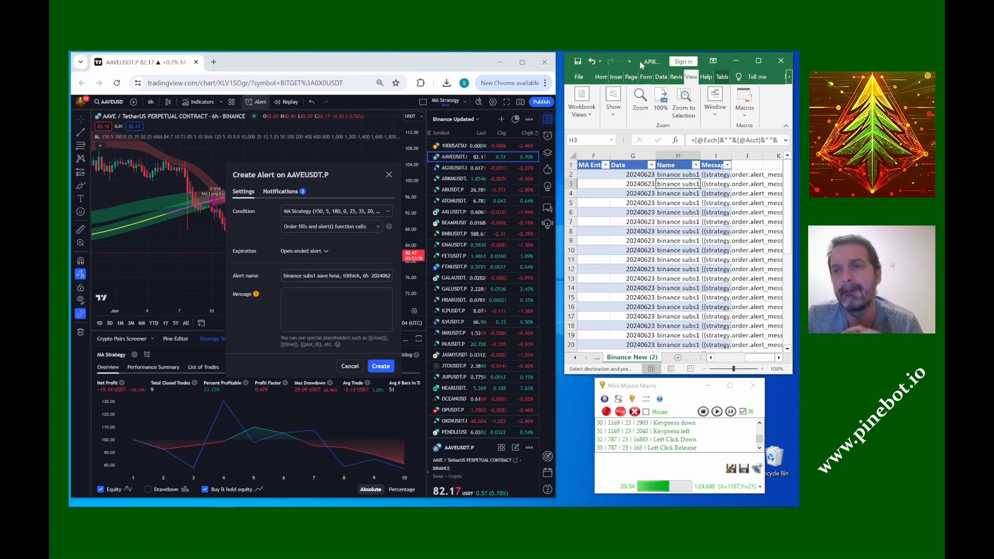
key(Right)
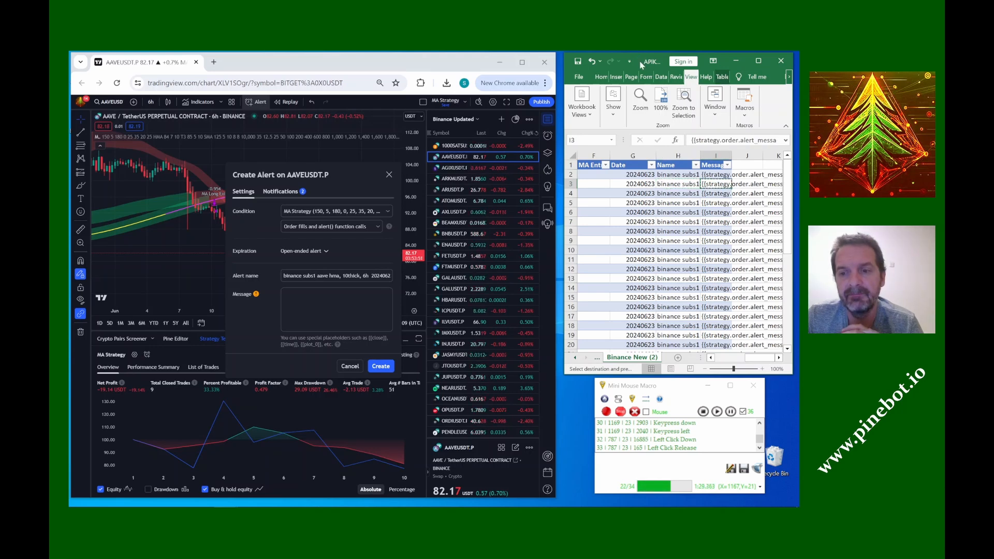
key(ctrl+c)
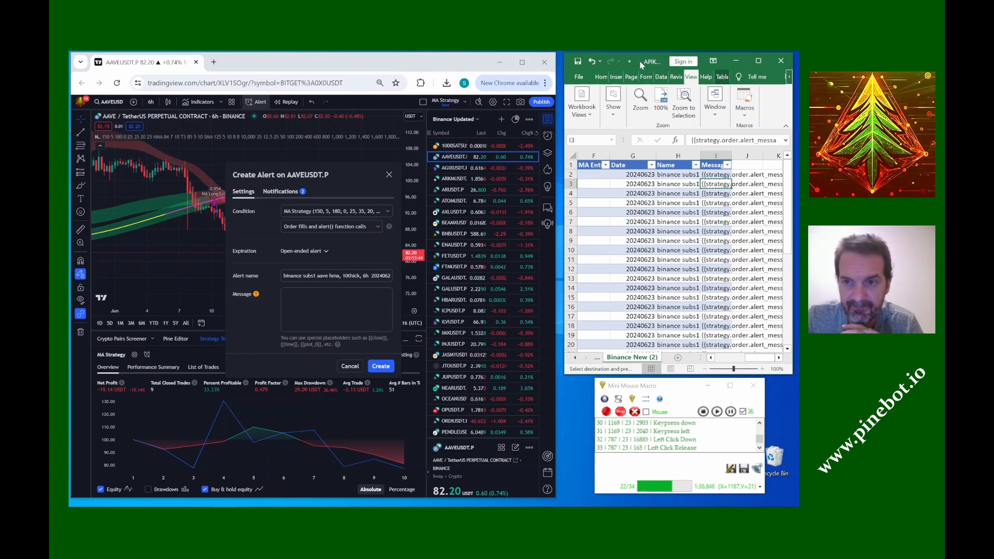
click(291, 297)
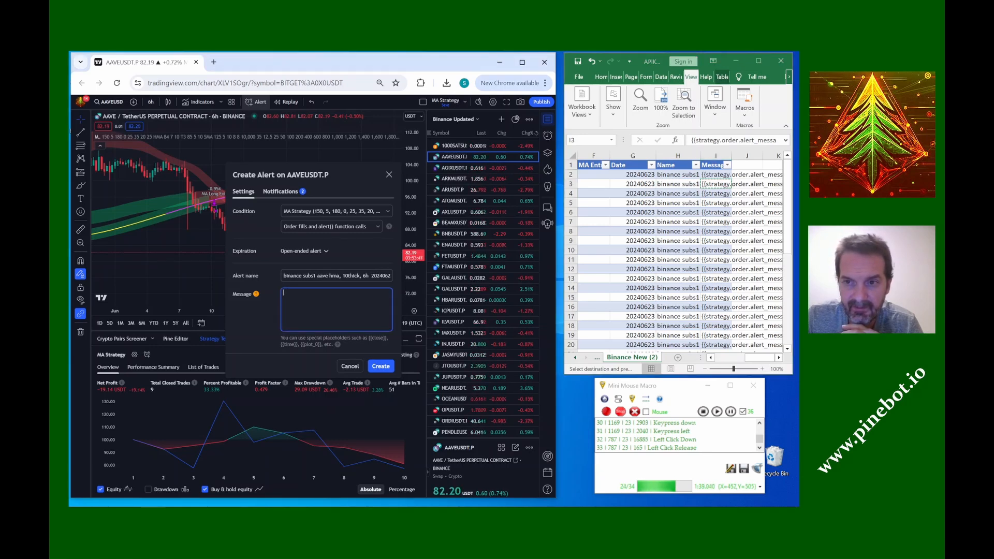
key(ctrl+v)
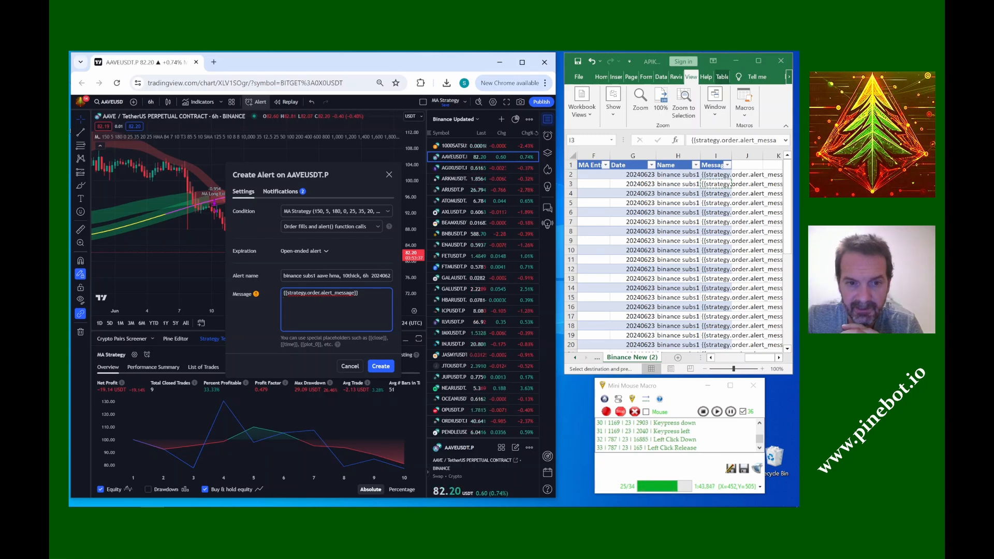
click(380, 366)
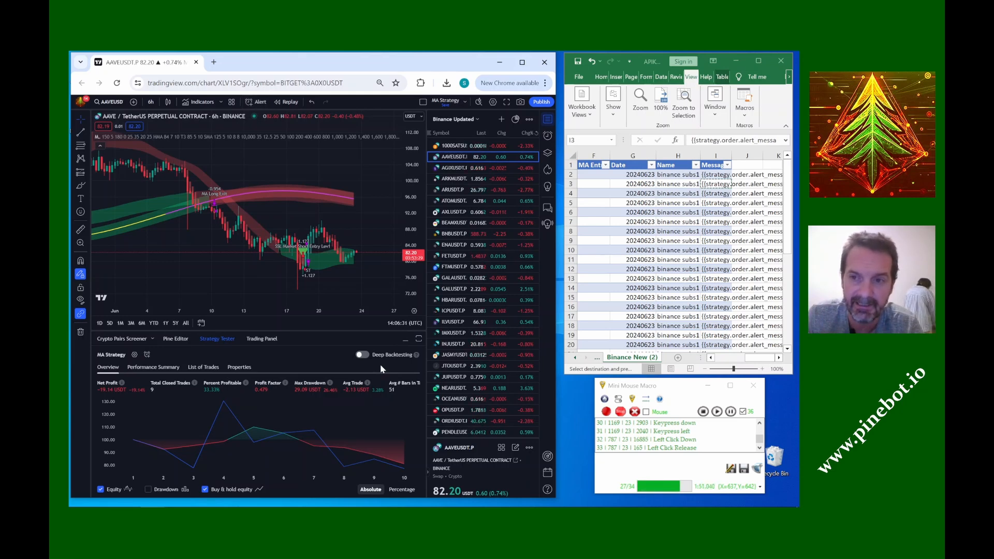
Select the next name cell, H4, in the Excel table and advance the TradingView watchlist to AGIXUSDT.P.
click(641, 61)
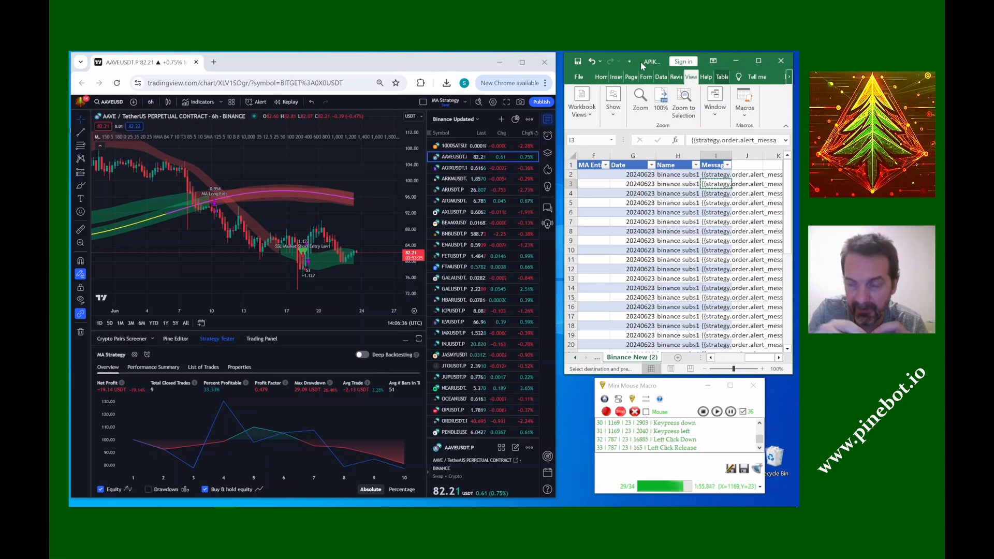
key(Down)
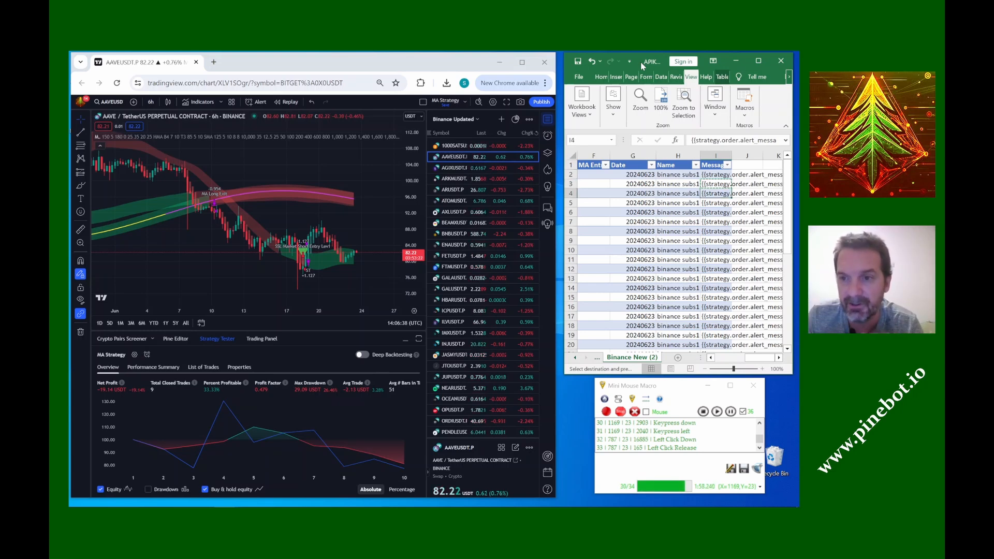
key(Left)
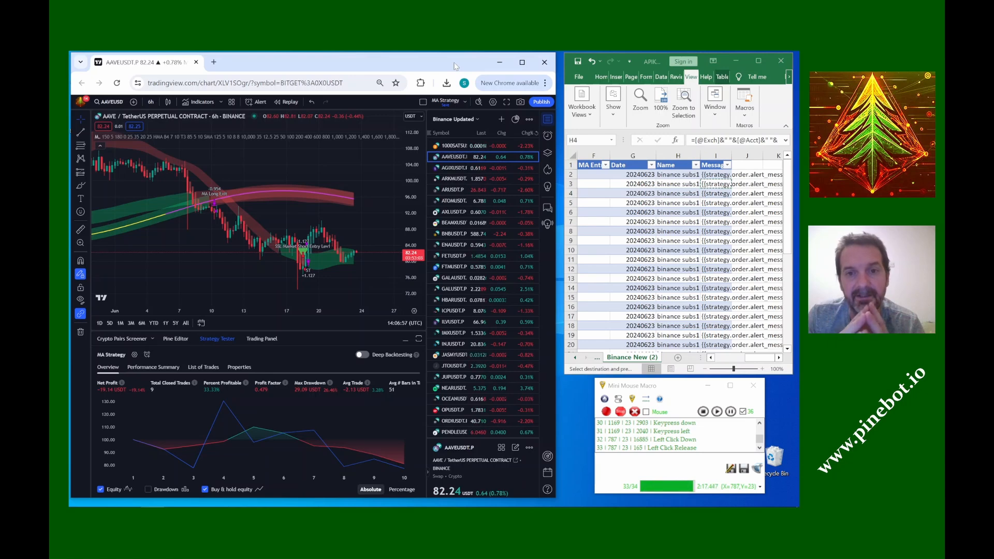
key(Down)
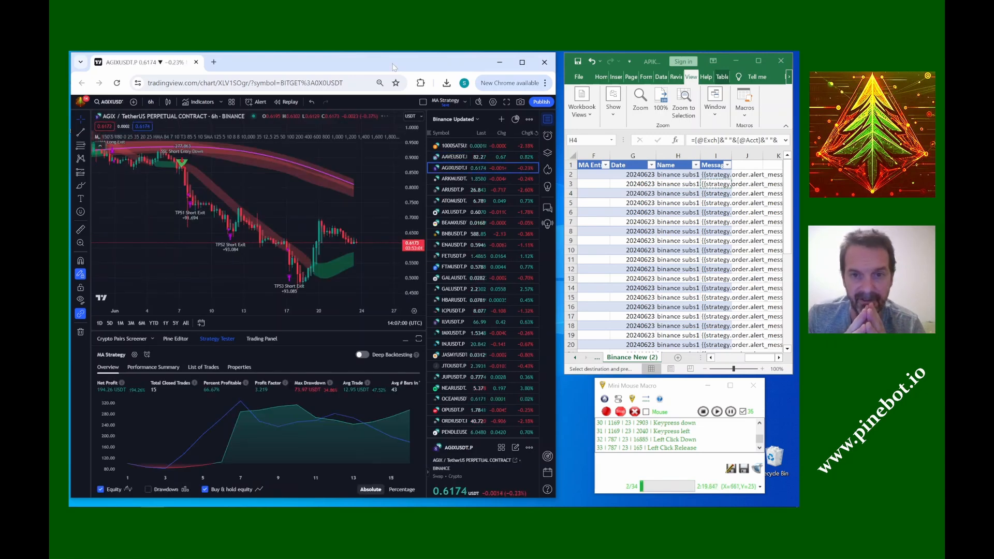